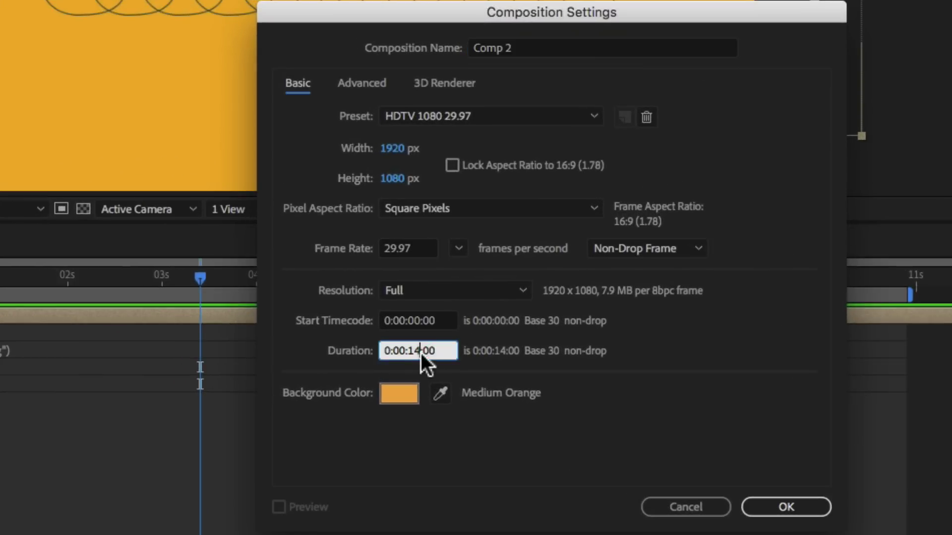
- Create a 5-second composition named 'line'
key("BackSpace")
type("5")
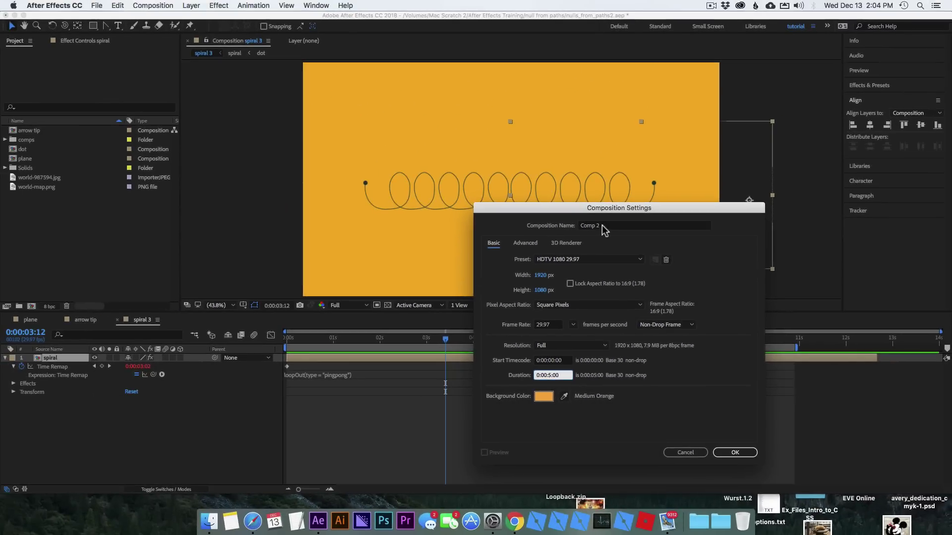
left_click(603, 226)
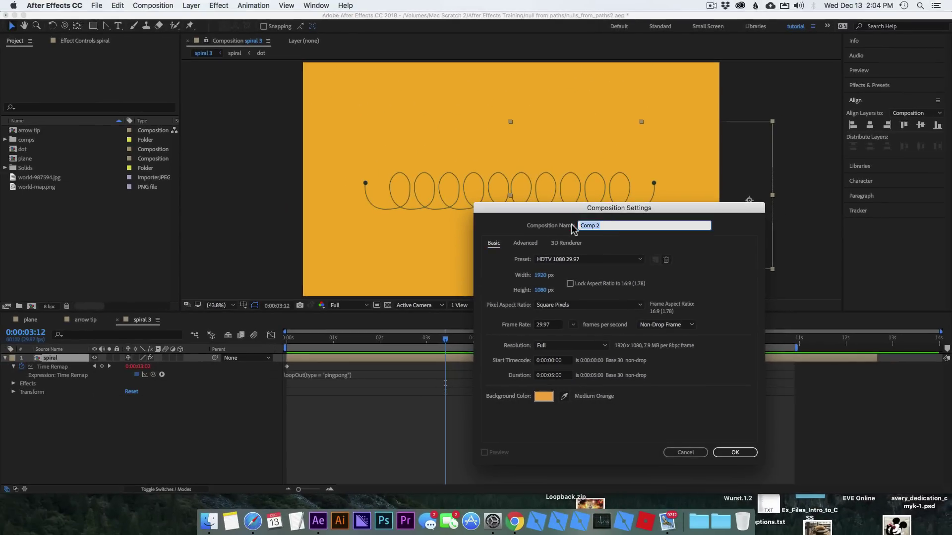
type("line")
key("Return")
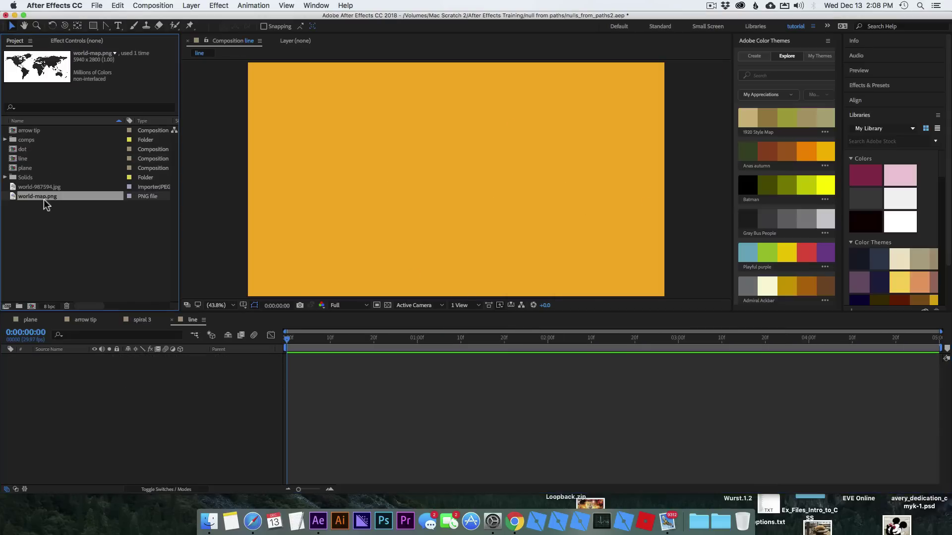
- Add world-map.png to the timeline and scale it to 54%
left_click_drag(42, 197, 64, 383)
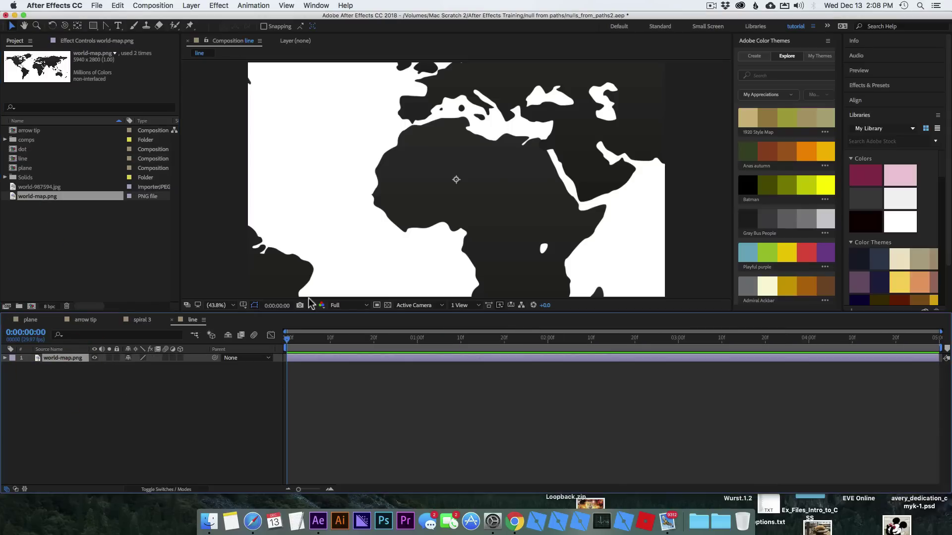
key("s")
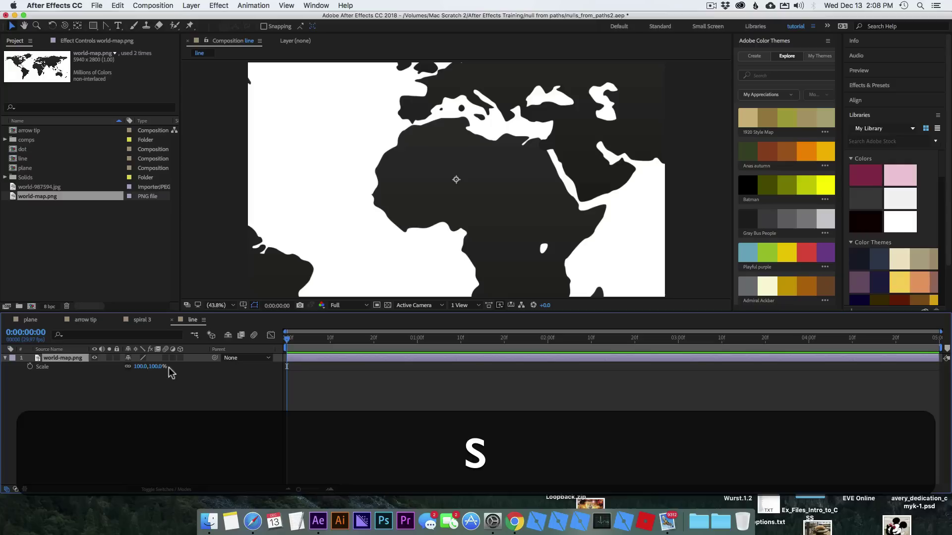
left_click_drag(150, 366, 120, 365)
left_click_drag(444, 248, 519, 238)
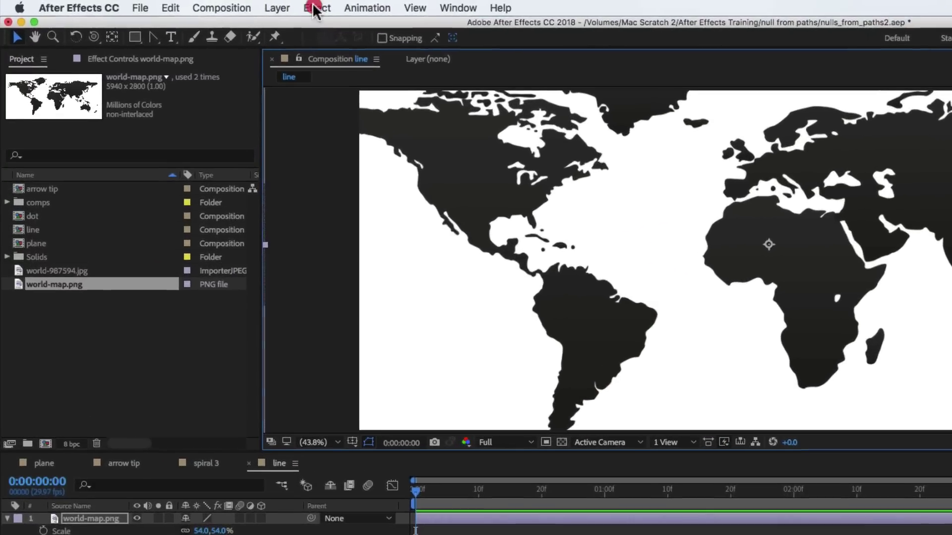
- Apply Tint, sampling dark tan for black and light tan for white from the swatches
left_click(218, 5)
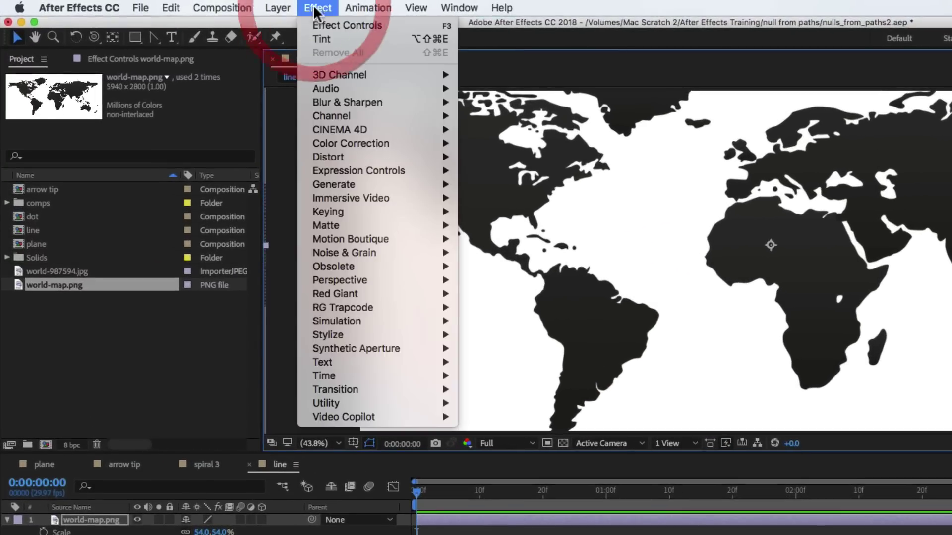
left_click(321, 40)
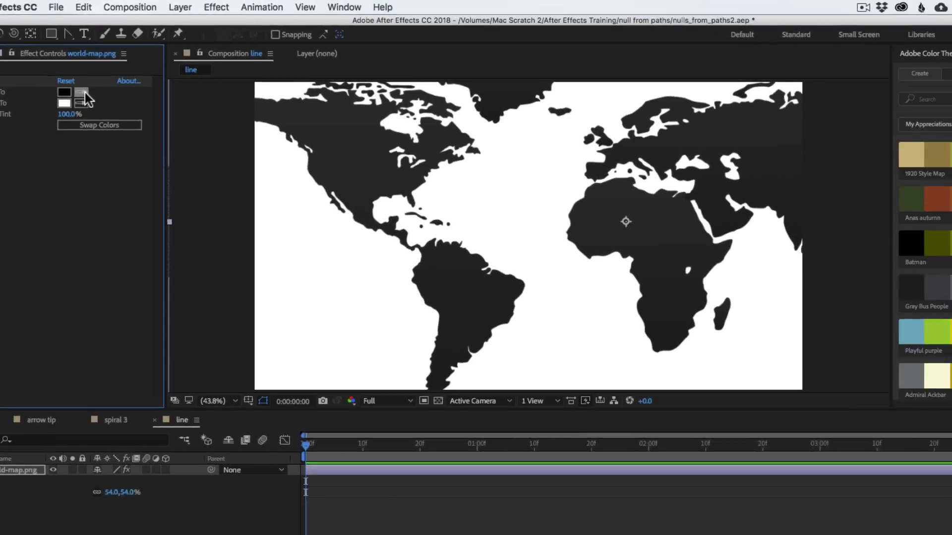
left_click(84, 95)
left_click(859, 153)
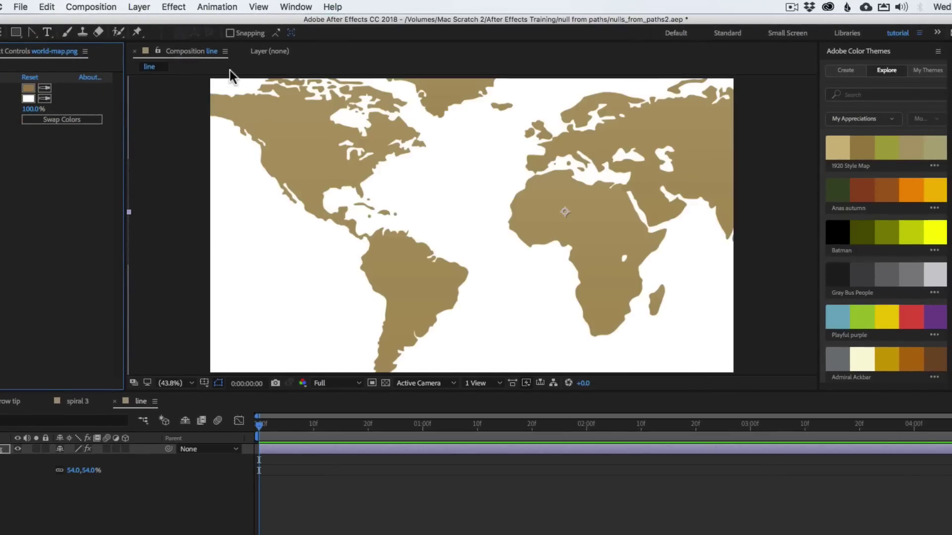
left_click(45, 98)
left_click(839, 152)
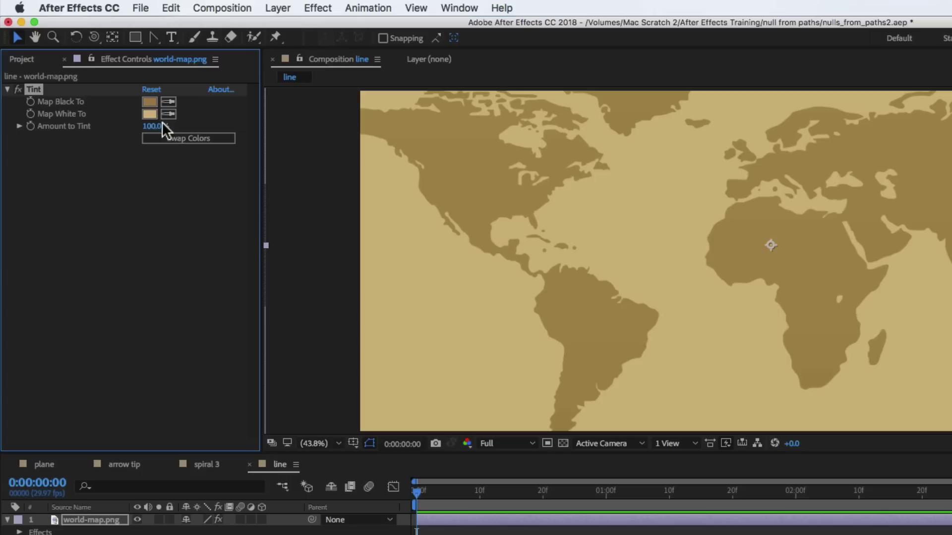
- Lower Amount to Tint to 80% and collapse the map layer
left_click(155, 126)
left_click_drag(155, 127, 146, 129)
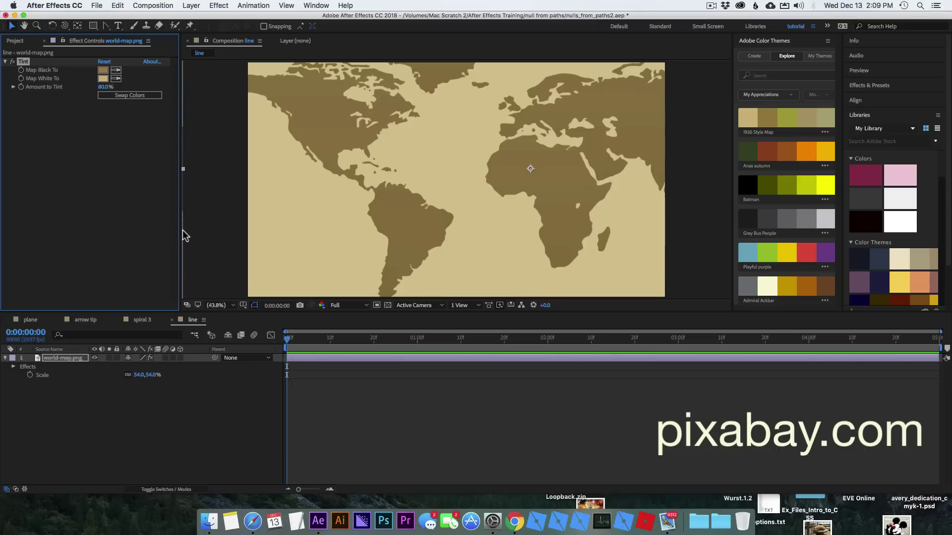
left_click(72, 364)
key("u")
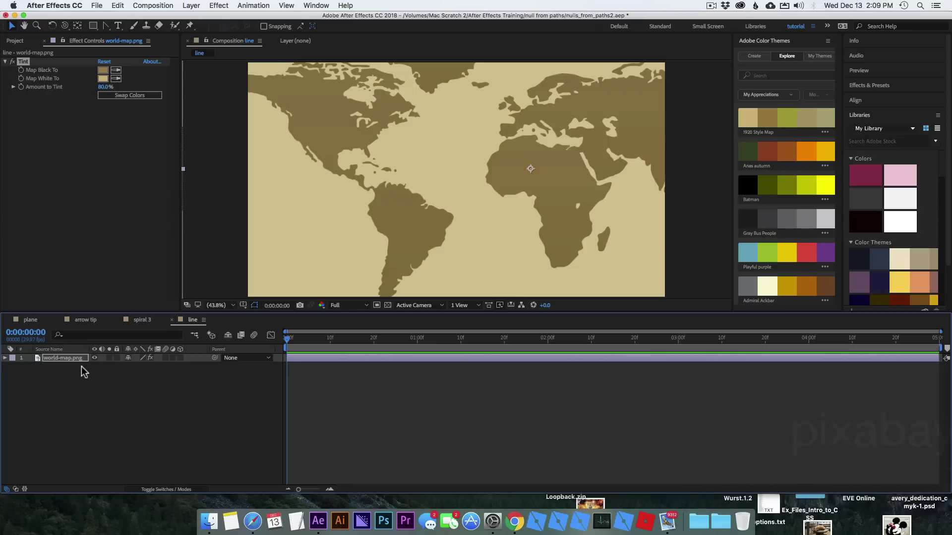
left_click(165, 378)
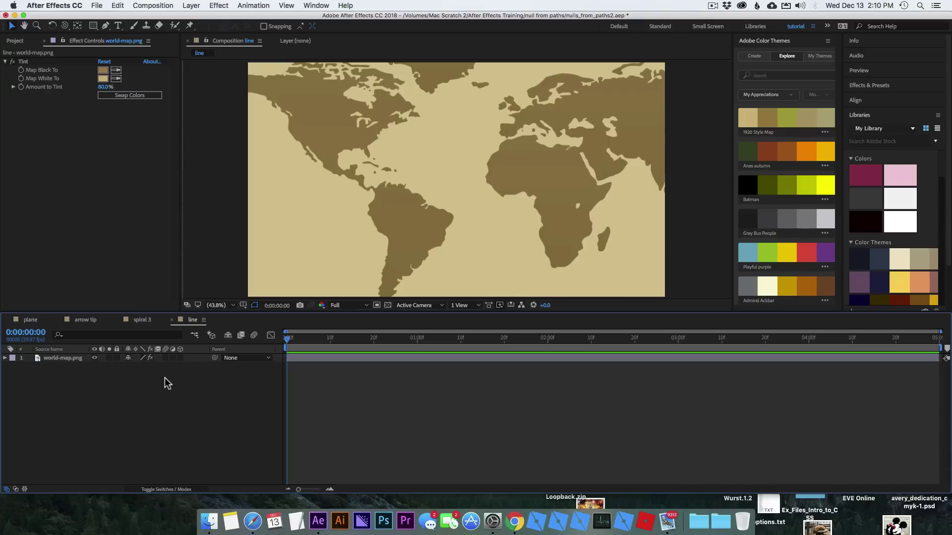
- With the Pen tool, draw a curved path from Texas to East Africa and arch it
key("g")
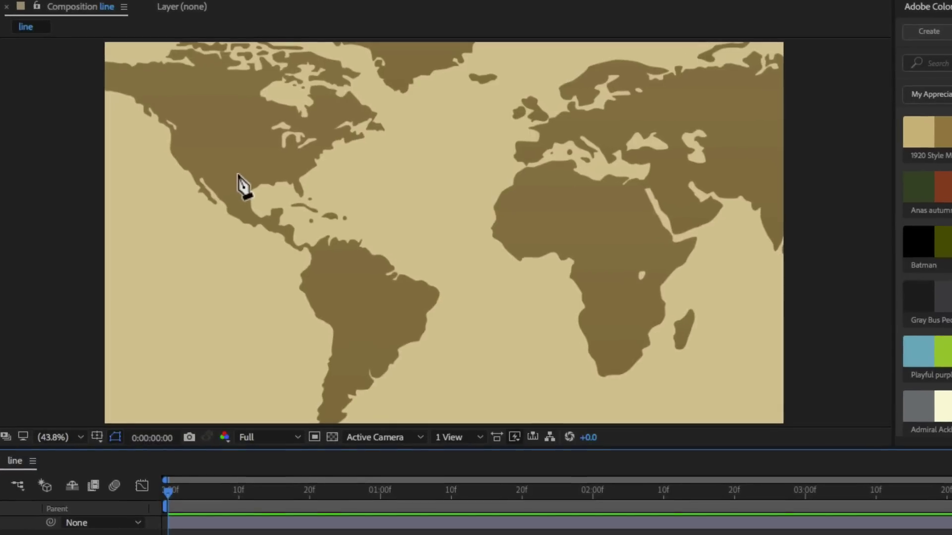
left_click_drag(237, 176, 330, 151)
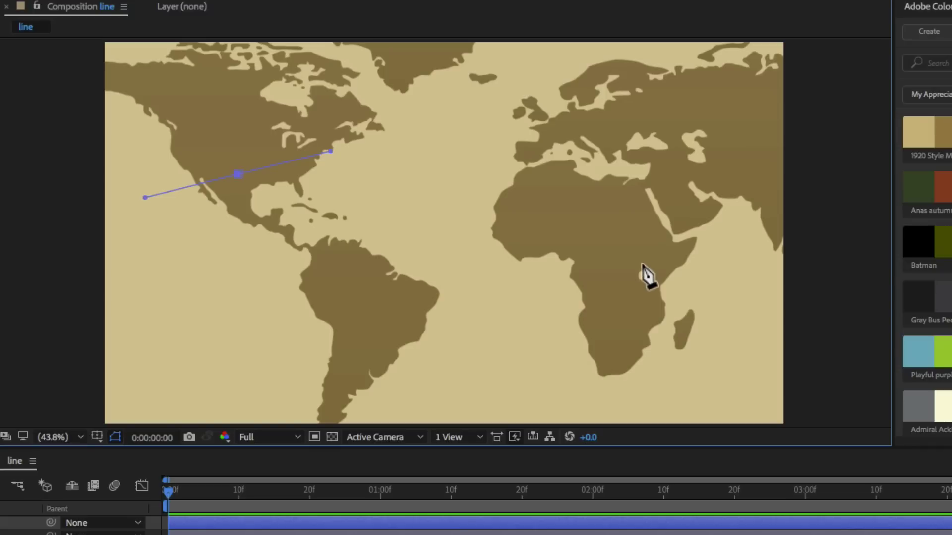
mouse_move(641, 264)
left_mouse_down()
mouse_move(699, 345)
mouse_move(725, 406)
left_mouse_up()
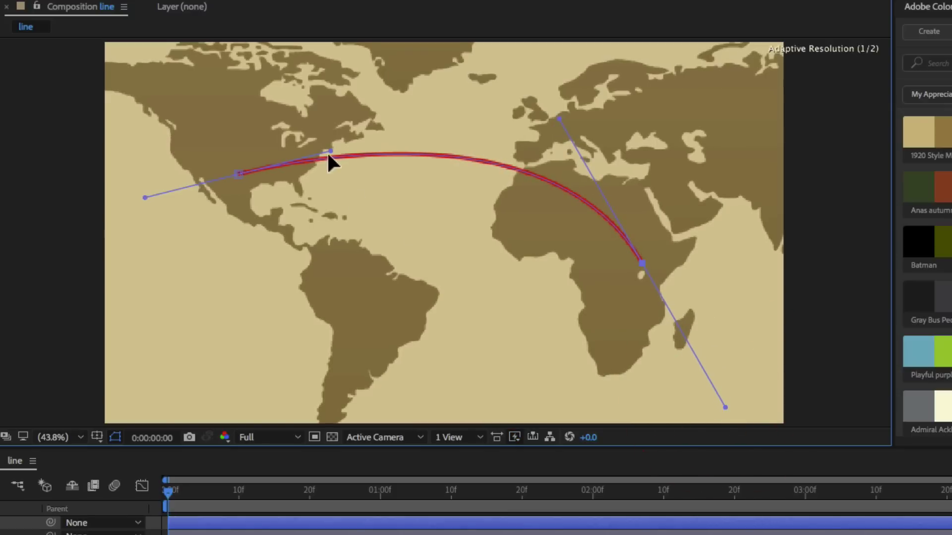
left_click_drag(330, 149, 331, 131)
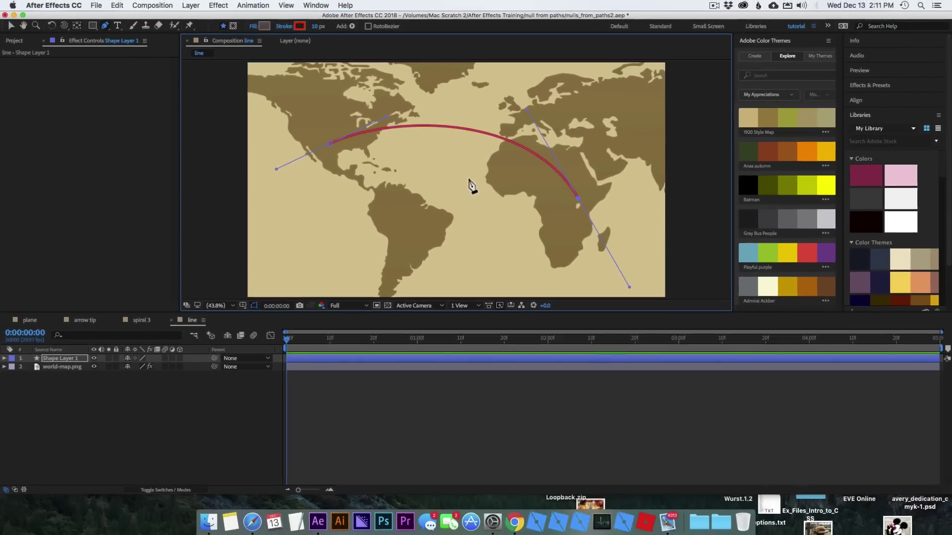
- Rename the shape layer to 'line' and add Trim Paths to its contents
left_click(44, 358)
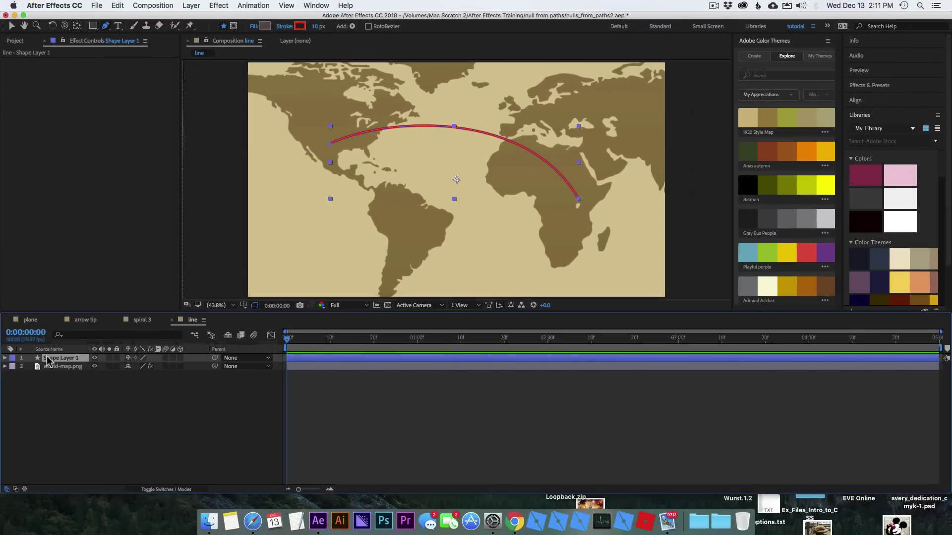
key("Return")
type("line")
key("Return")
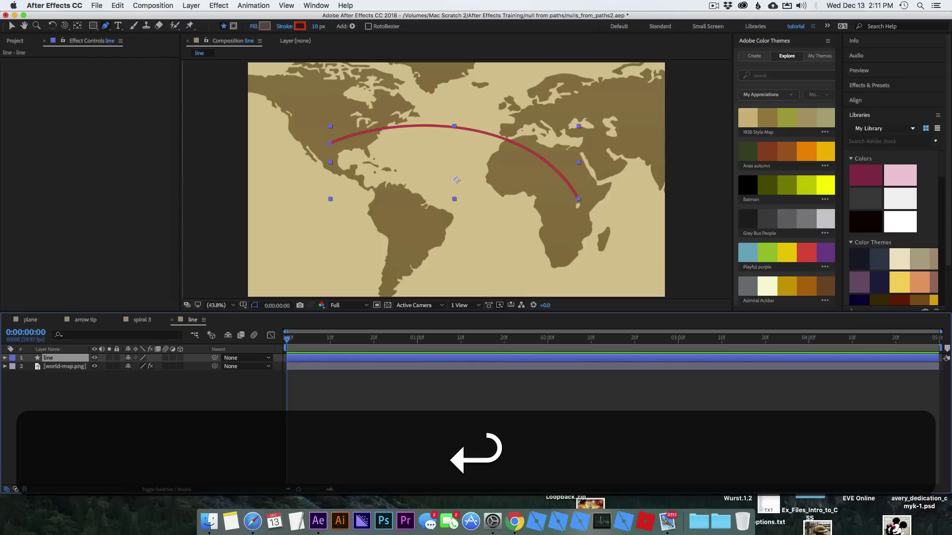
left_click(6, 358)
left_click(13, 366)
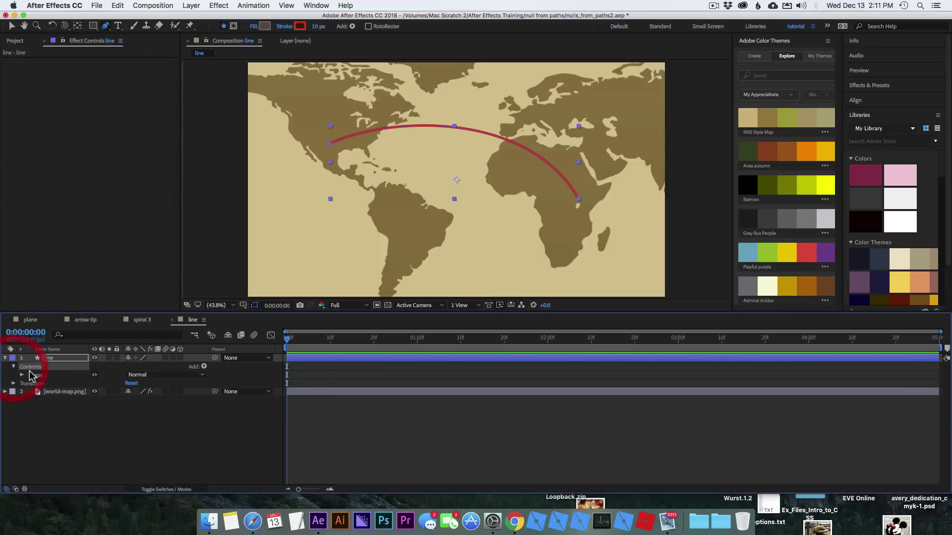
left_click(203, 366)
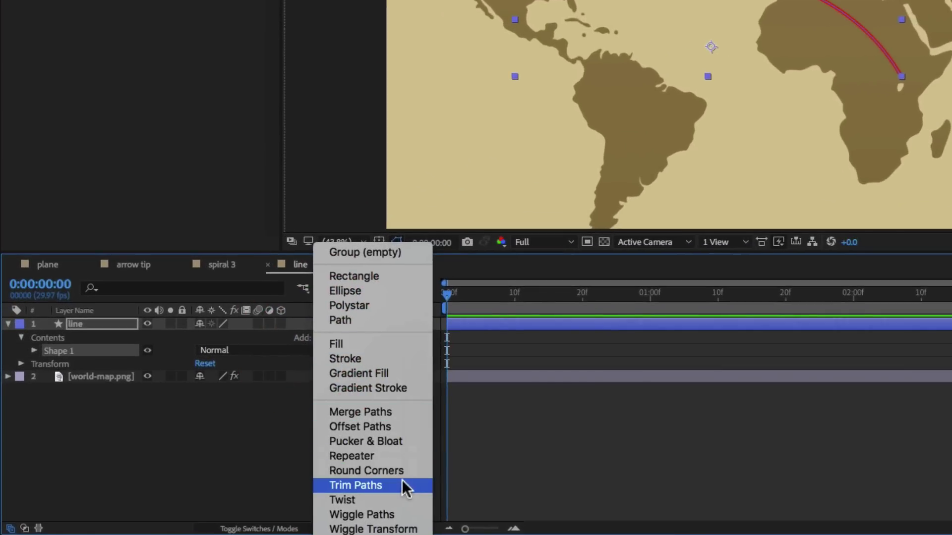
left_click(401, 481)
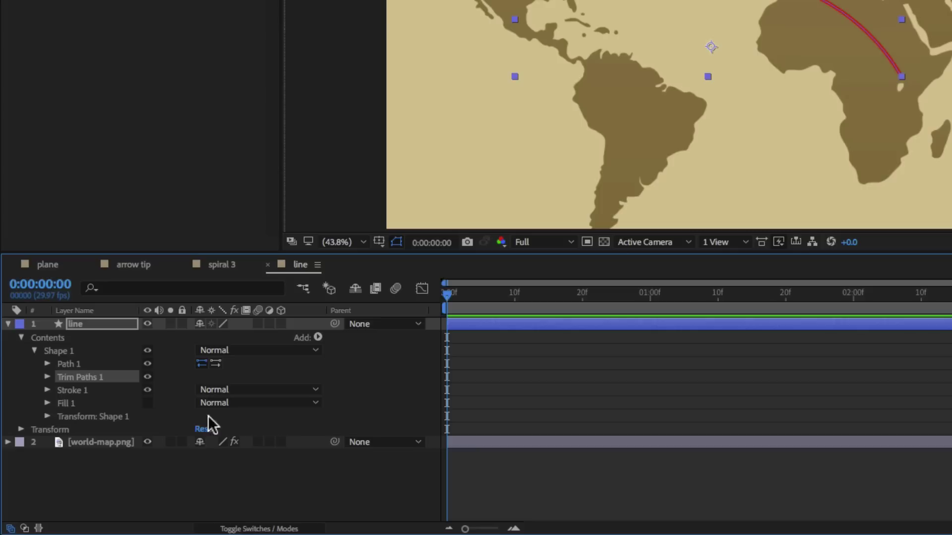
- Keyframe Trim Paths End at 4:00 and lower it at 0:00 to hide the line
left_click(439, 242)
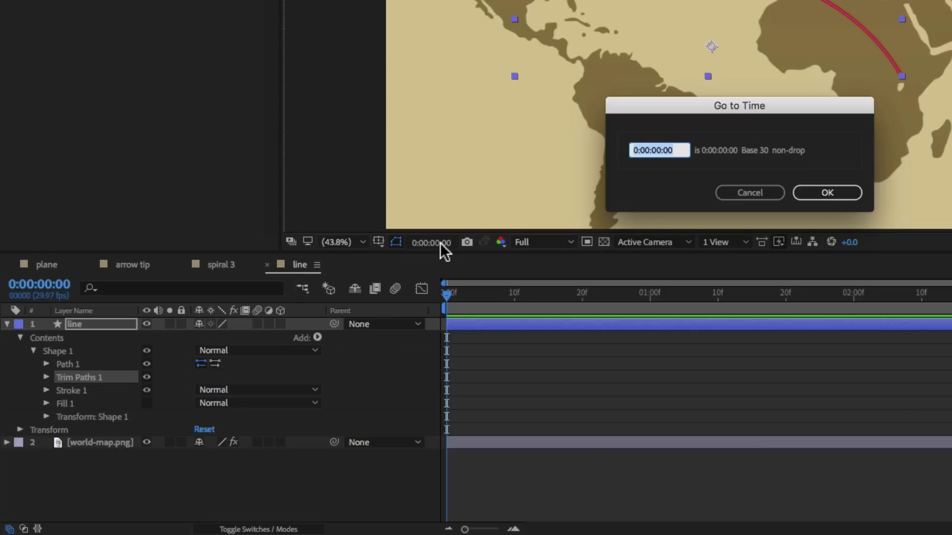
type("4")
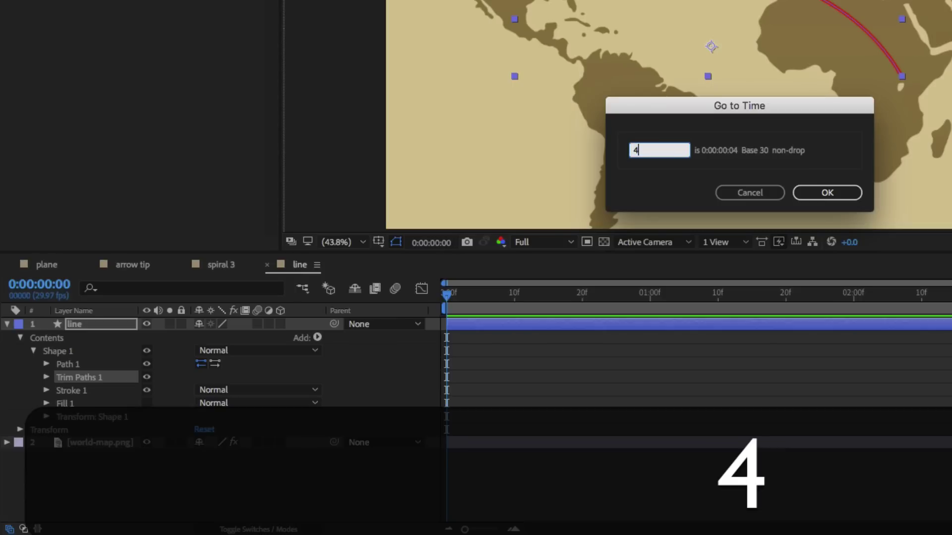
type(",00")
key("Return")
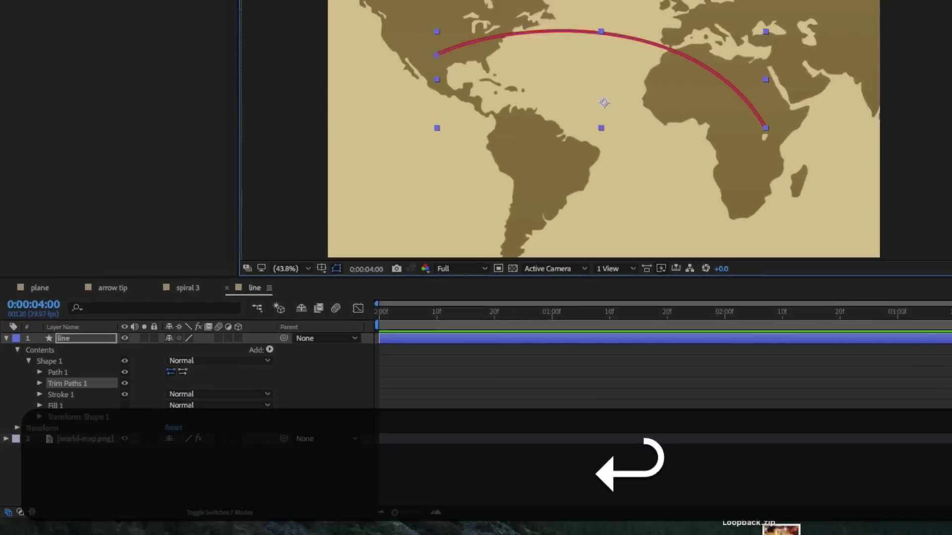
left_click(30, 392)
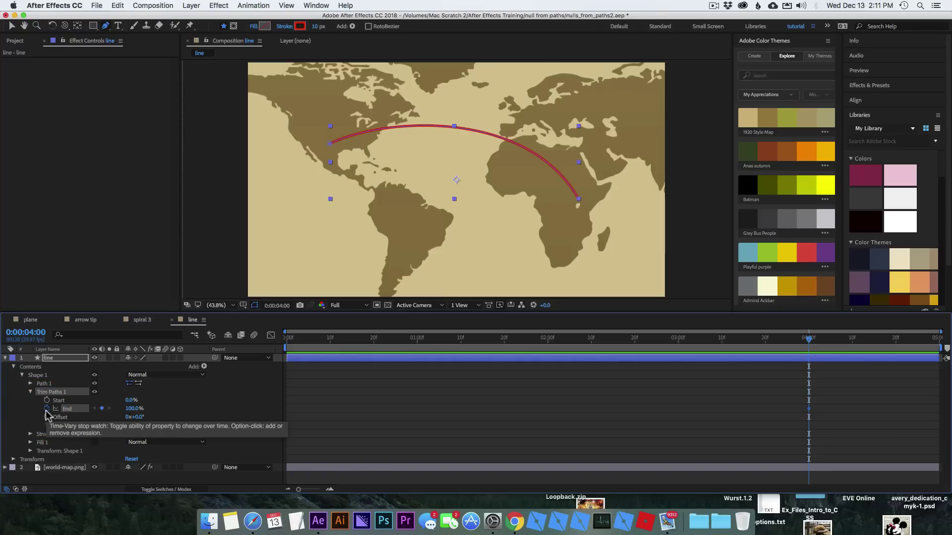
left_click(46, 410)
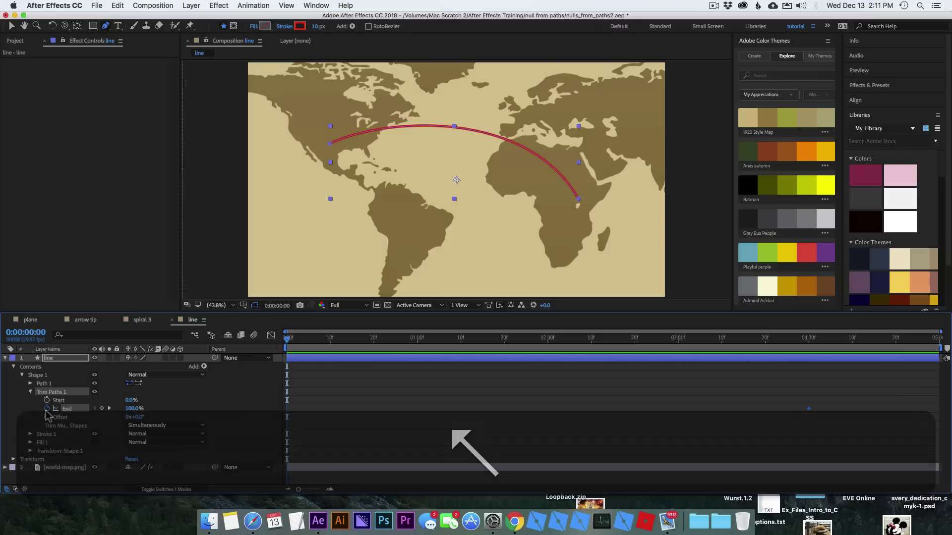
key("Home")
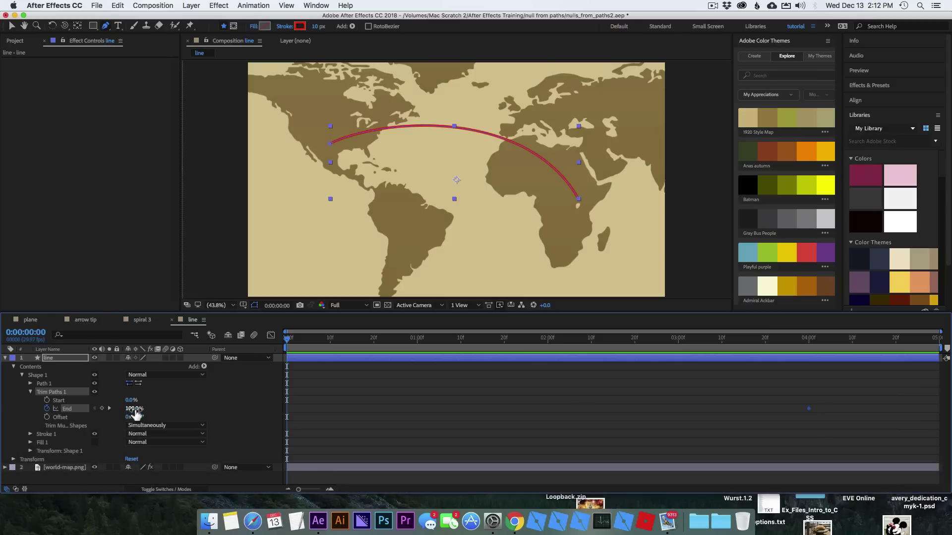
left_click_drag(134, 414, 82, 414)
- Preview the draw-on and apply Easy Ease to the End keyframes
left_click_drag(289, 340, 742, 356)
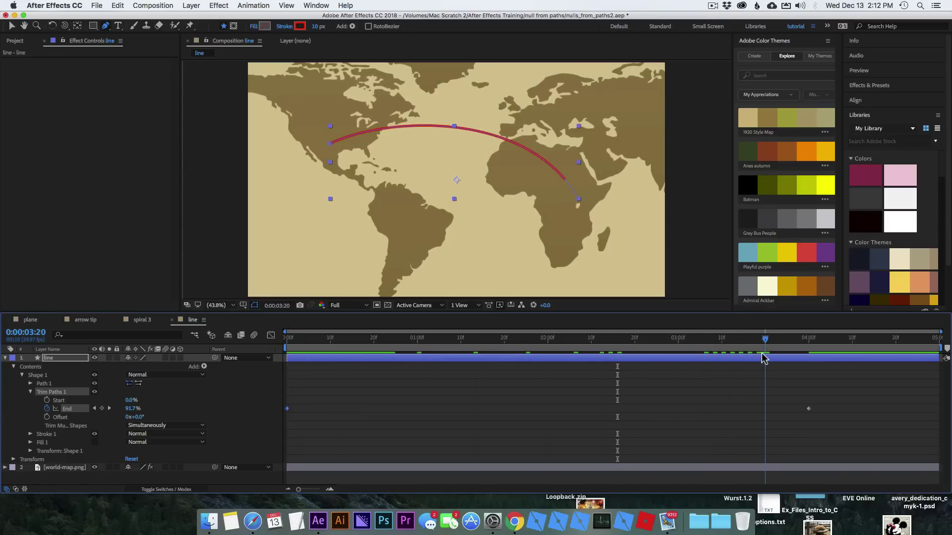
left_click_drag(742, 356, 587, 355)
key("v")
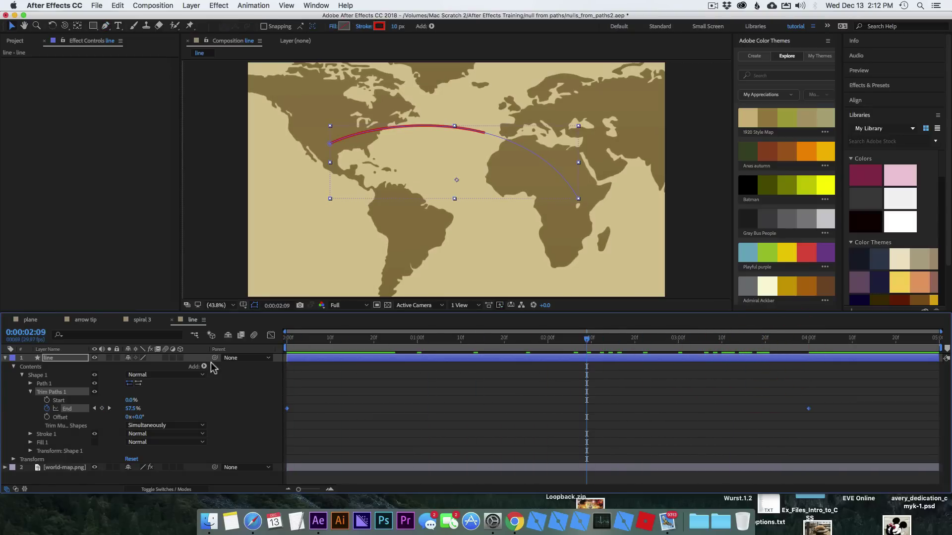
key("F9")
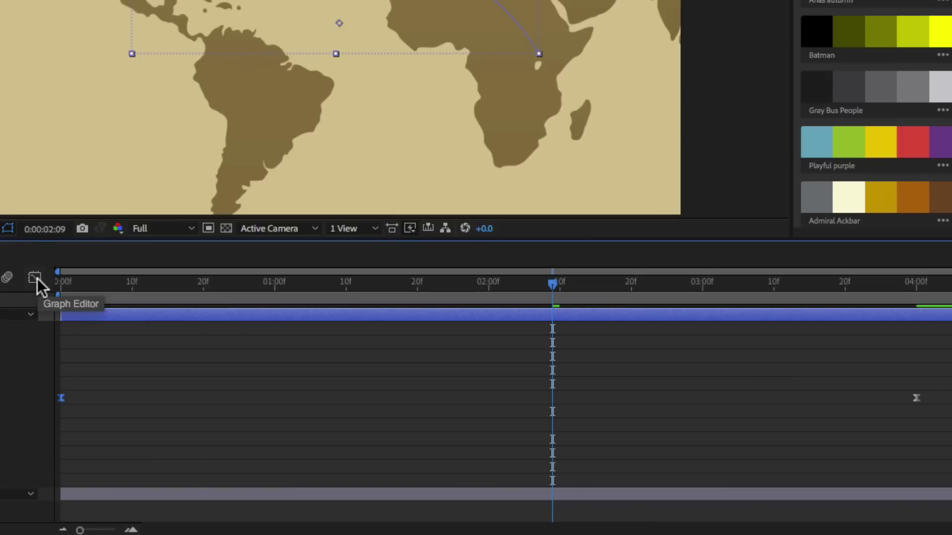
- Widen both keyframes' influence handles in the Graph Editor, then preview from the start
left_click(35, 280)
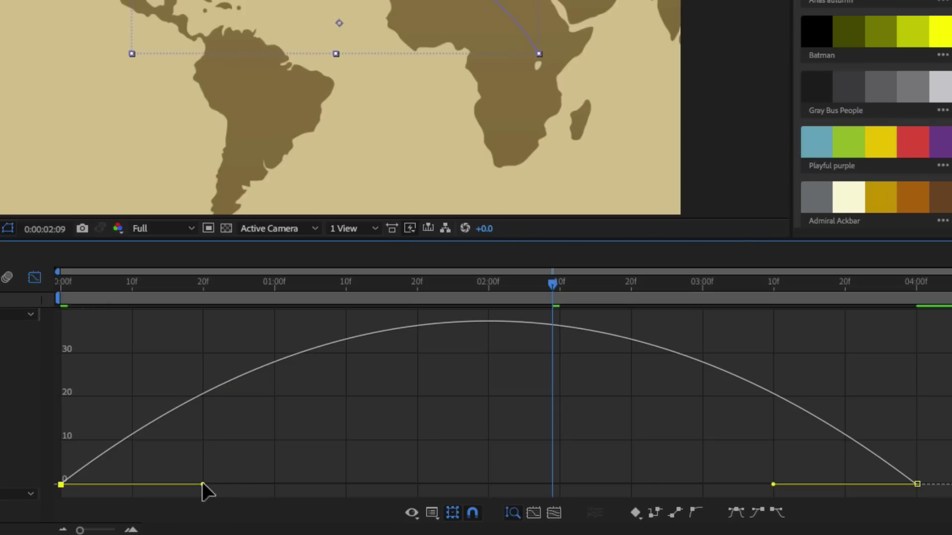
left_click_drag(203, 484, 299, 484)
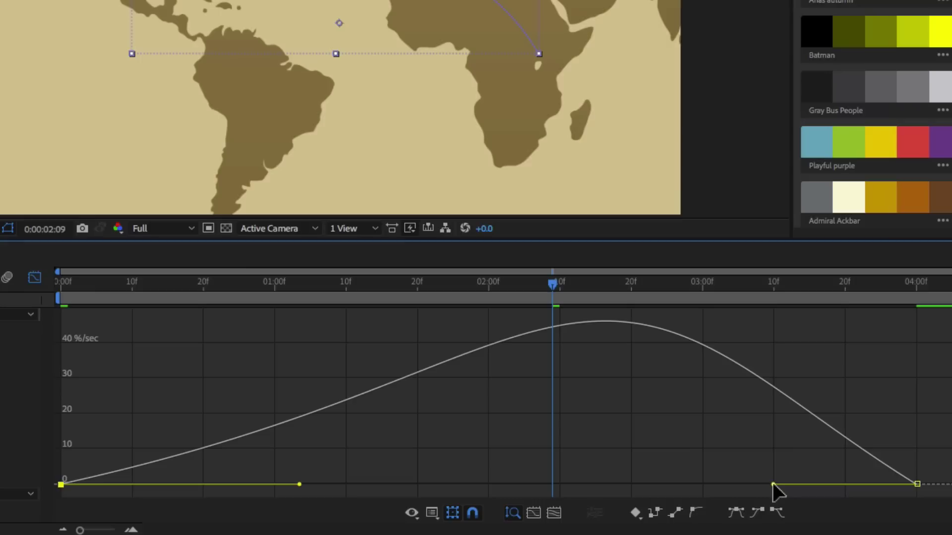
left_click_drag(773, 486, 700, 485)
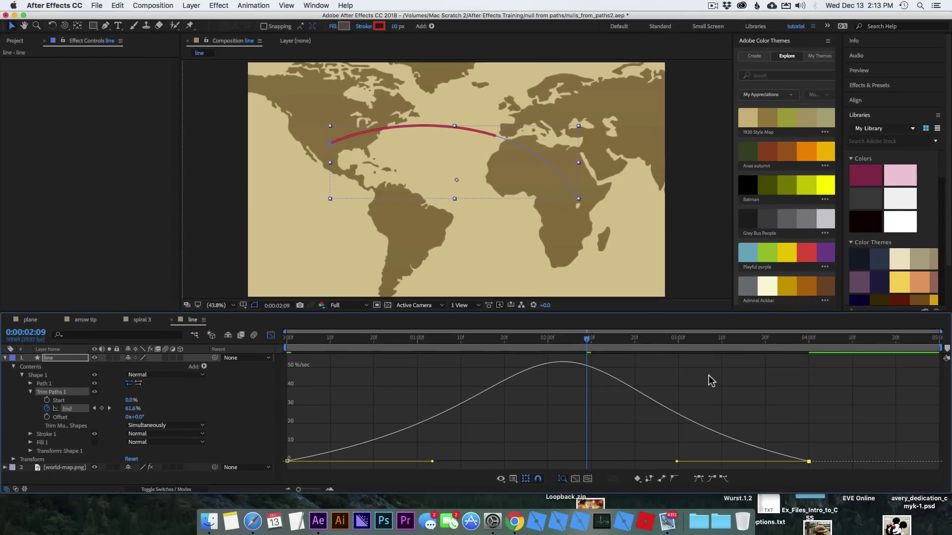
key("Home")
key("space")
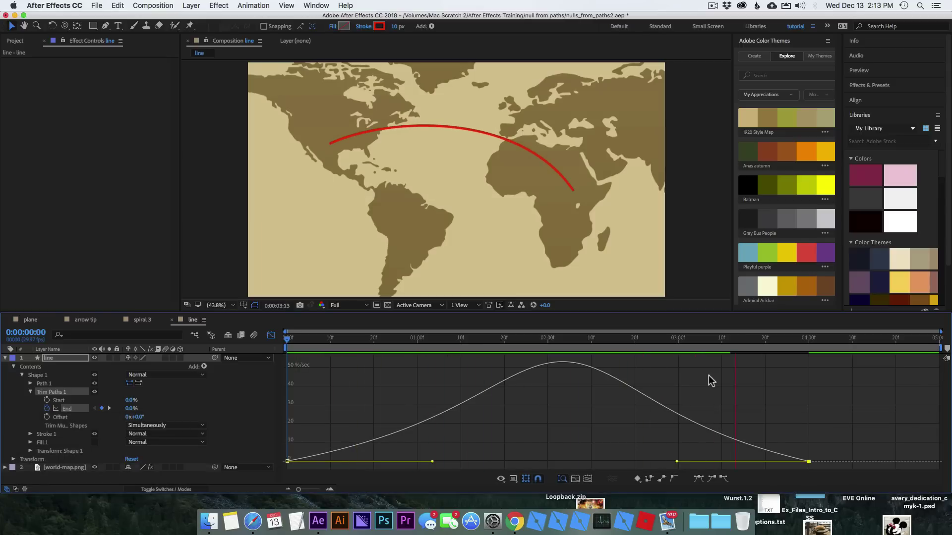
- Open and dismiss the shape Add menu without adding anything
left_click(317, 6)
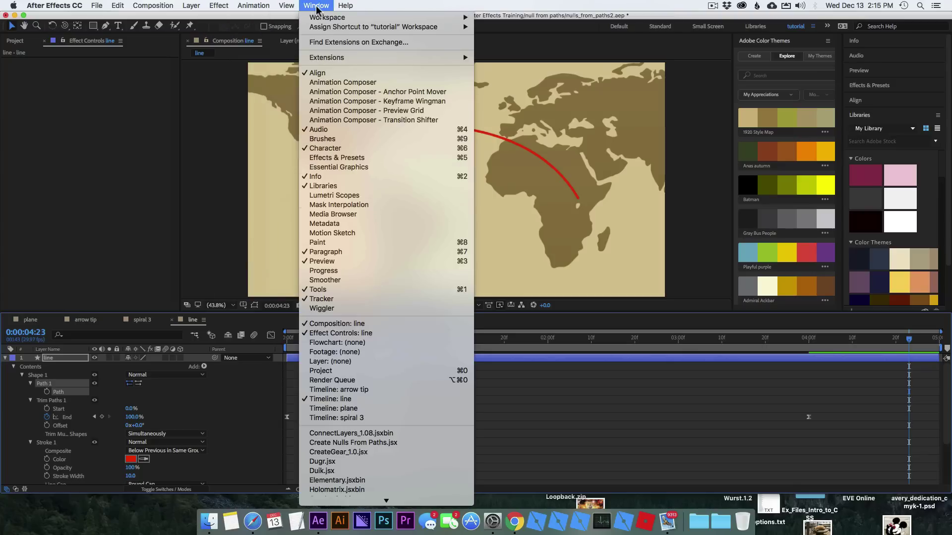
left_click(241, 400)
left_click(204, 367)
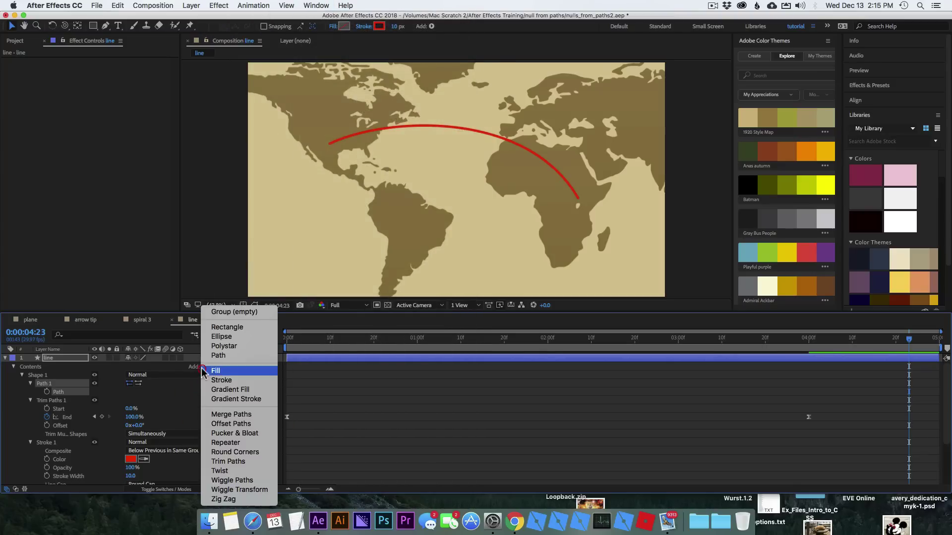
left_click(176, 400)
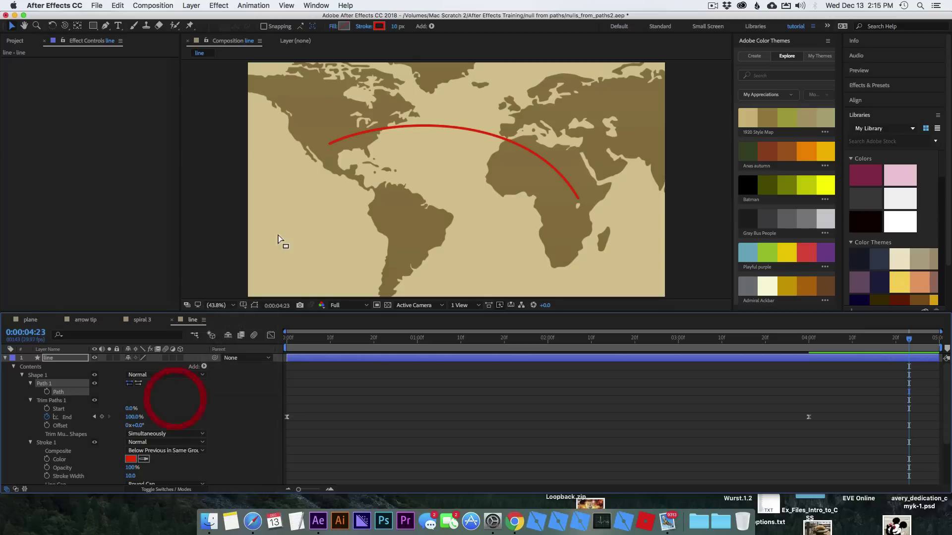
- Launch Create Nulls From Paths.jsx, resize its panel, and try Points Follow Nulls
left_click(317, 6)
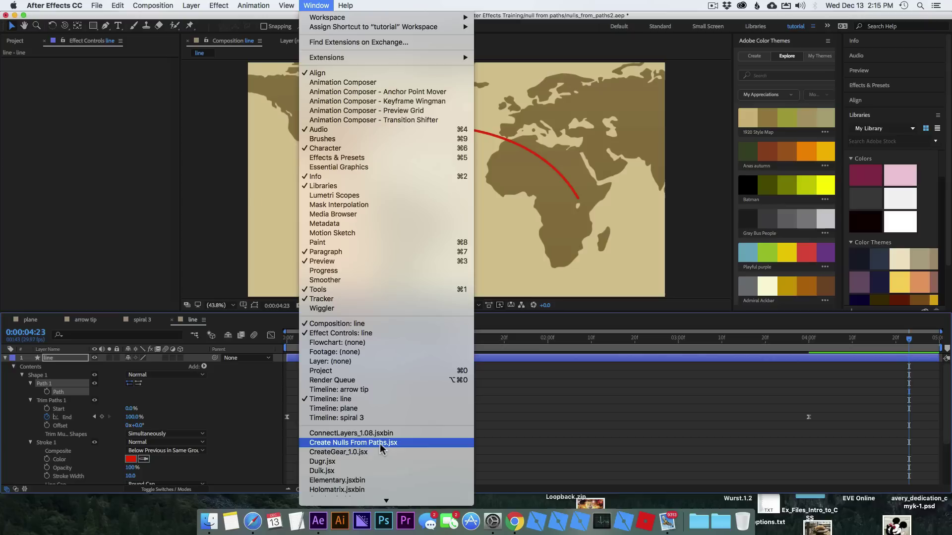
left_click(381, 444)
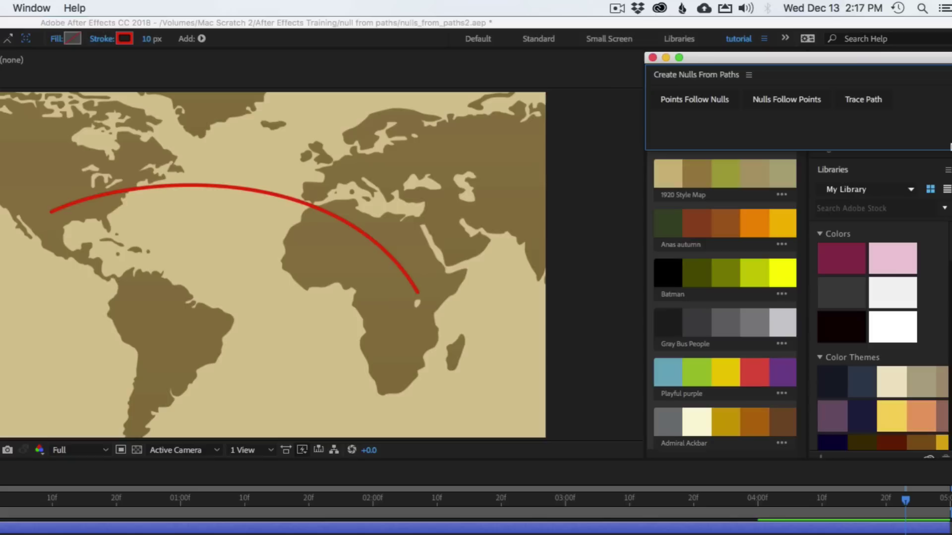
left_click_drag(951, 146, 914, 141)
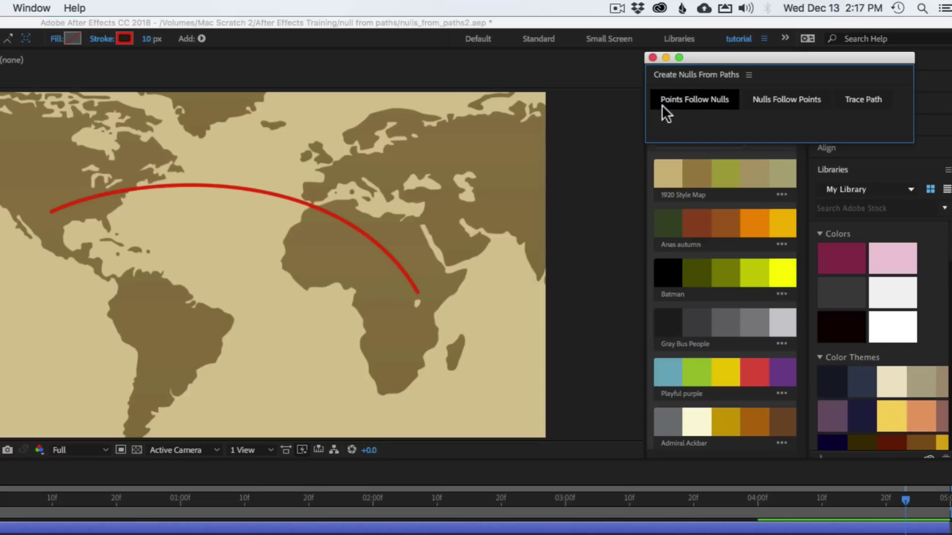
left_click(673, 117)
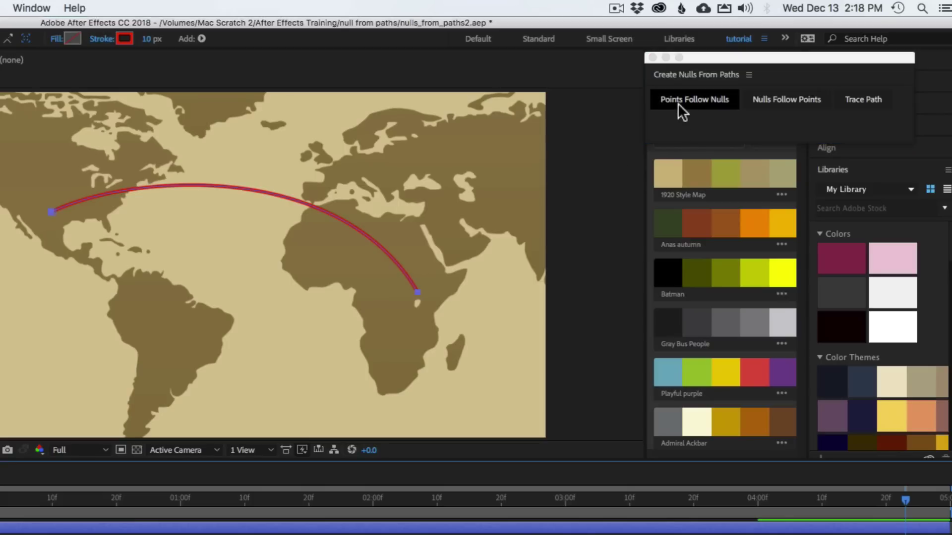
left_click(690, 105)
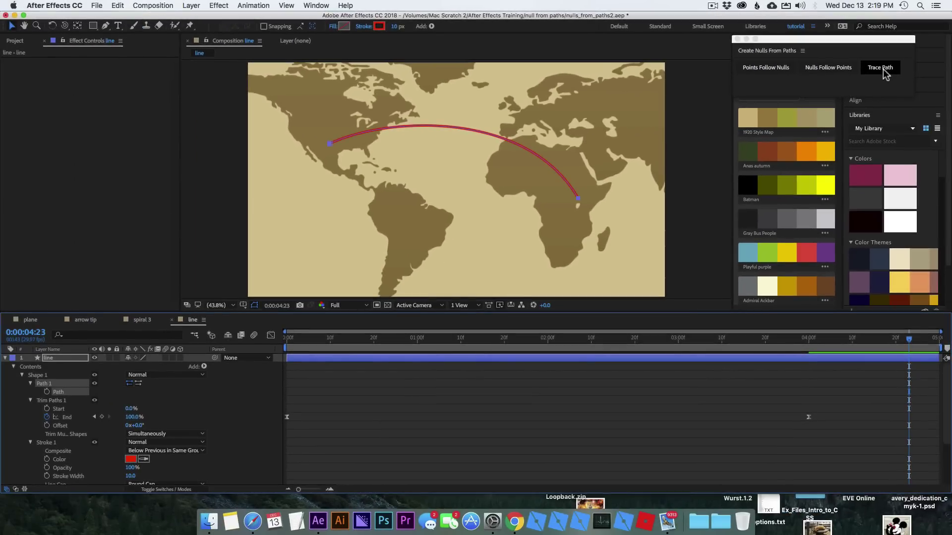
- Select Shape 1's Path, create a Trace Path null, and scrub to watch it travel
left_click(59, 402)
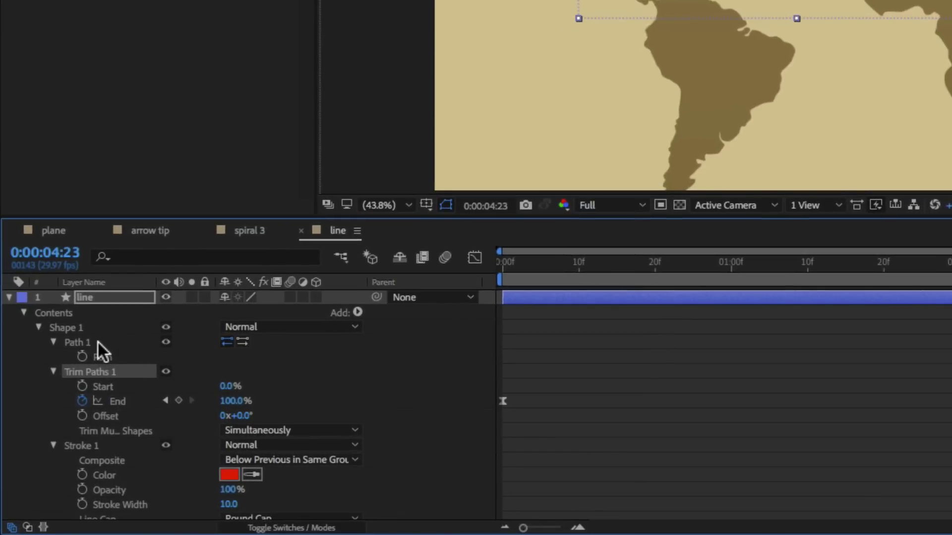
left_click(94, 335)
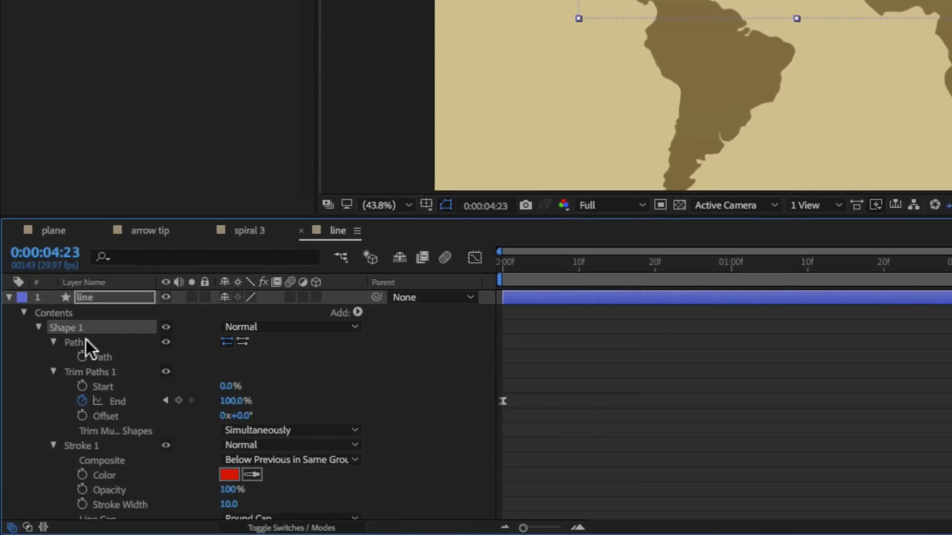
left_click(85, 342)
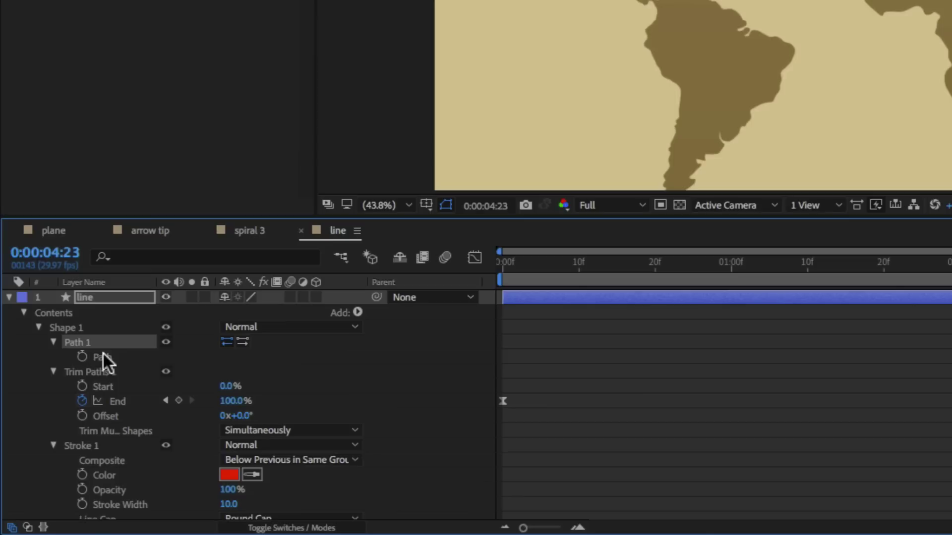
left_click(104, 357)
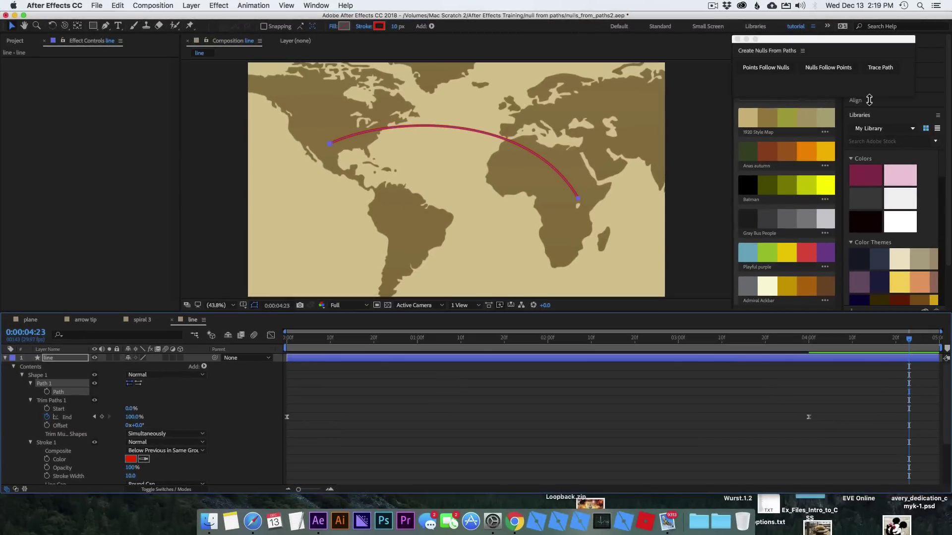
left_click(880, 68)
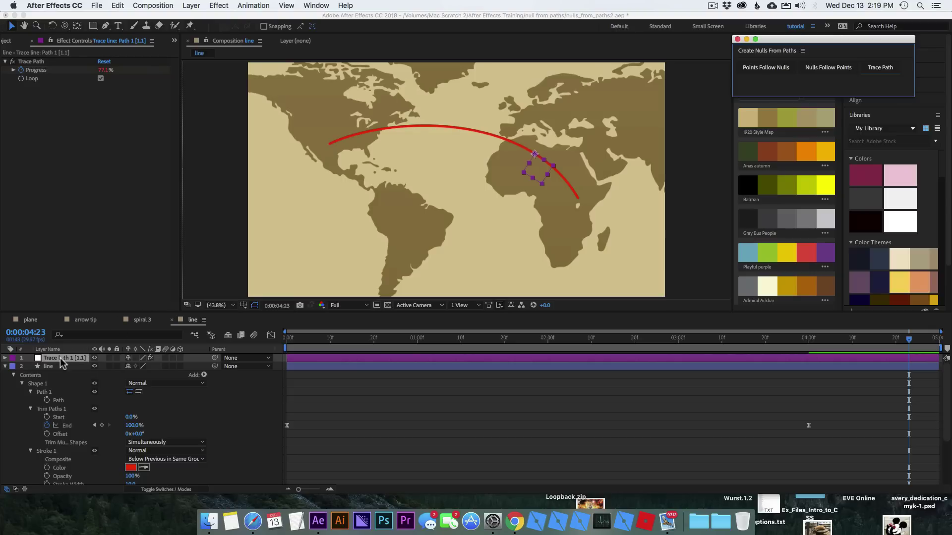
mouse_move(309, 342)
left_mouse_down()
mouse_move(536, 355)
mouse_move(665, 344)
mouse_move(534, 347)
left_mouse_up()
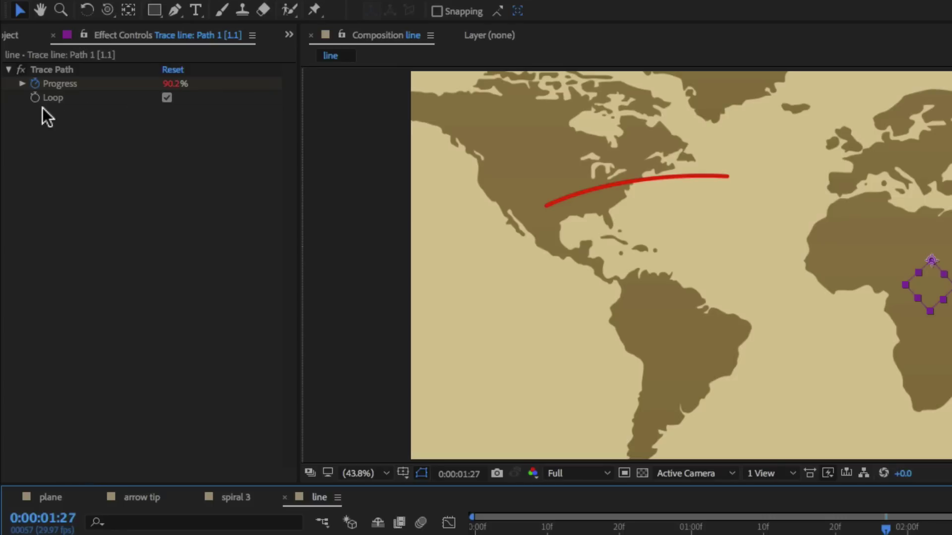
- Turn off Trace Path Loop and reveal the null's Progress keyframes
left_click(167, 99)
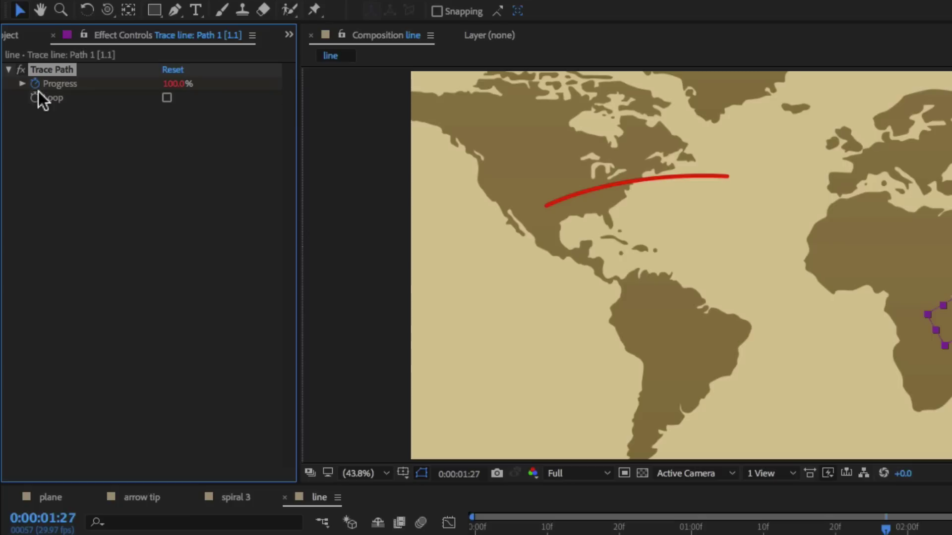
left_click(90, 423)
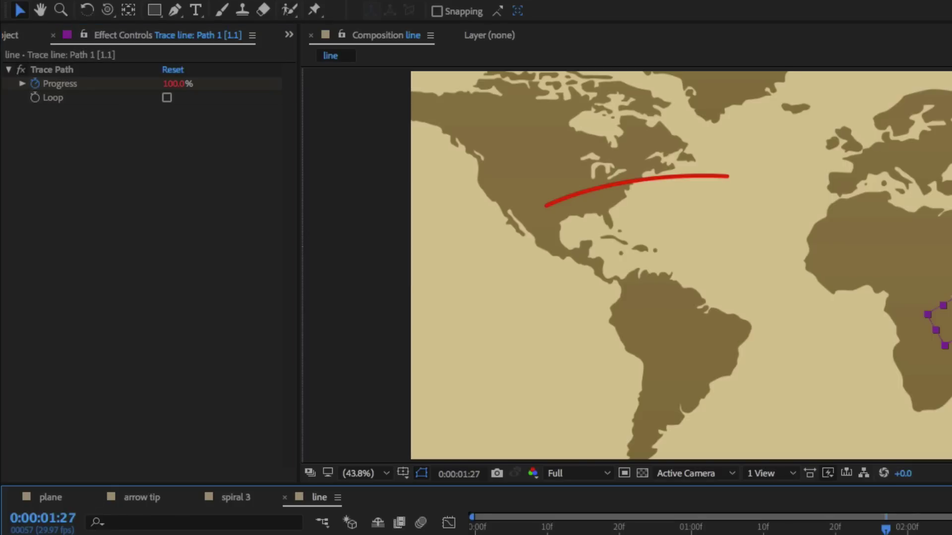
key("u")
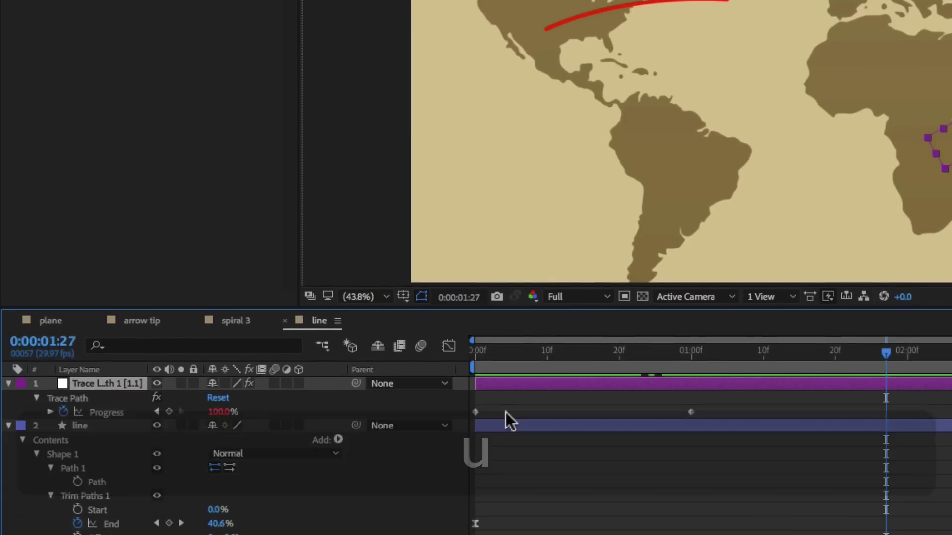
mouse_move(637, 354)
left_mouse_down()
mouse_move(634, 365)
mouse_move(689, 366)
left_mouse_up()
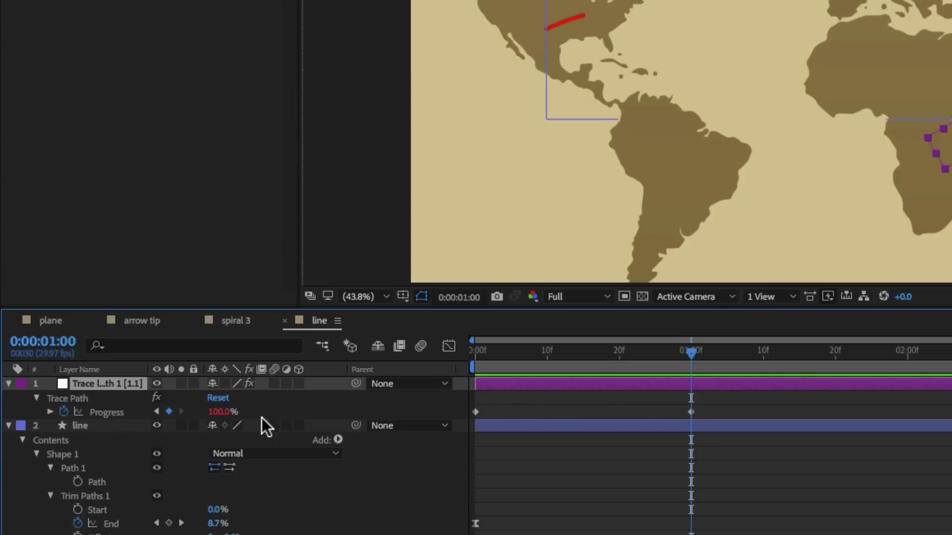
- Scrub through the null's motion from the start, then reveal the Progress expression
left_click(475, 350)
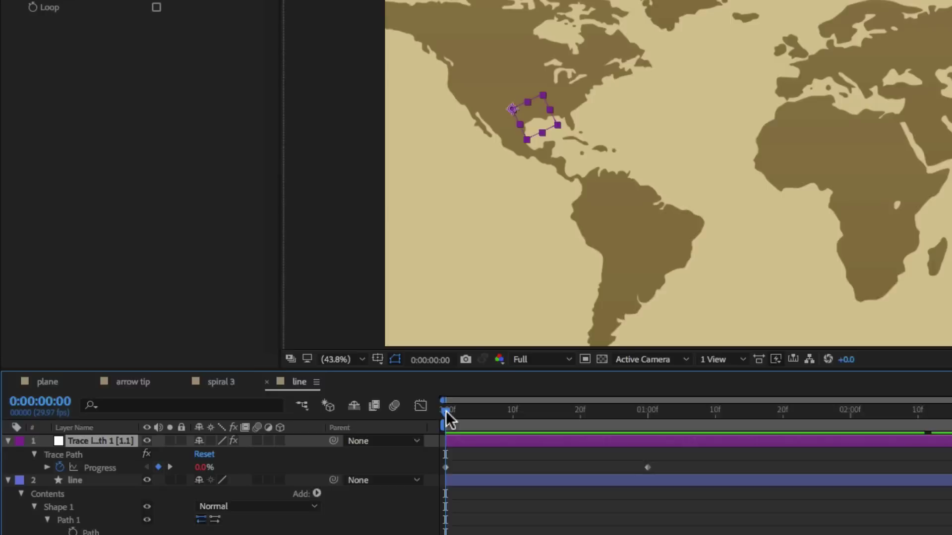
left_click_drag(448, 419, 623, 464)
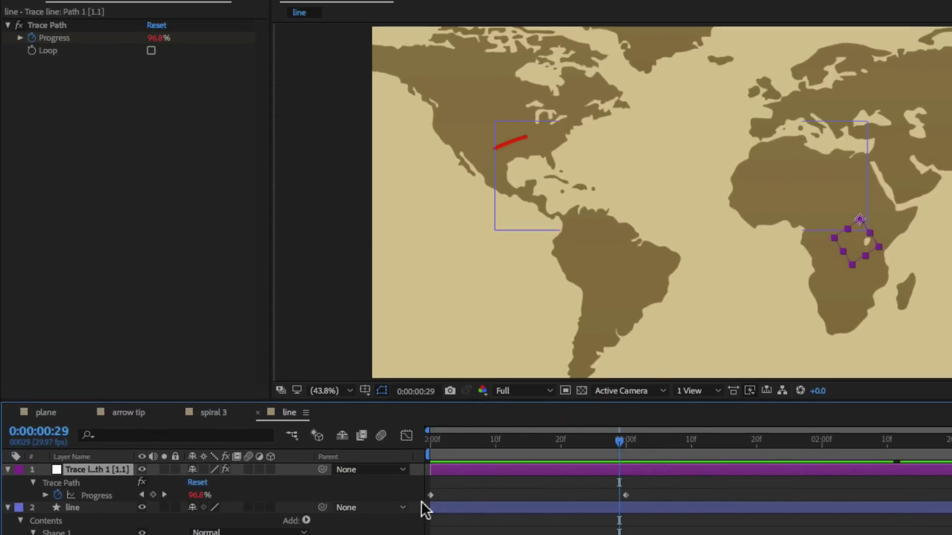
left_click_drag(456, 452, 430, 458)
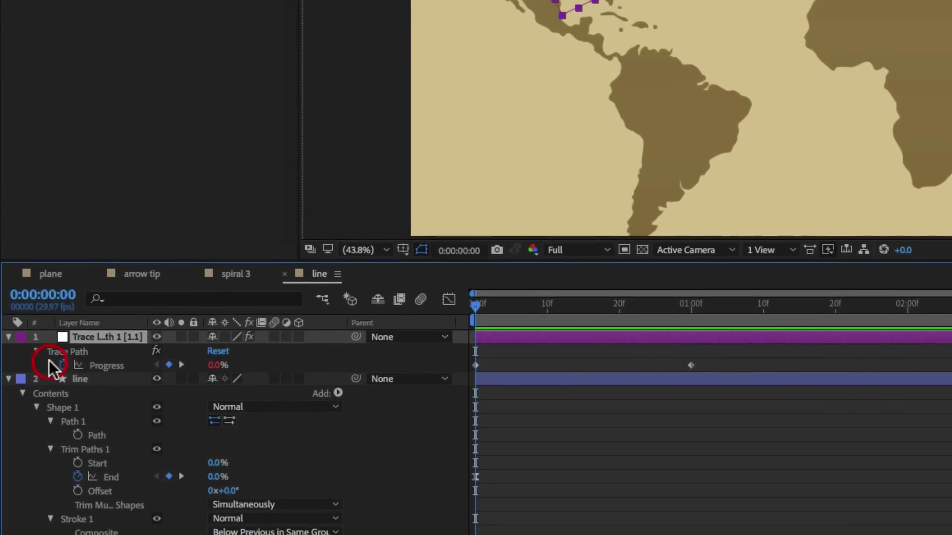
key("e")
key("e")
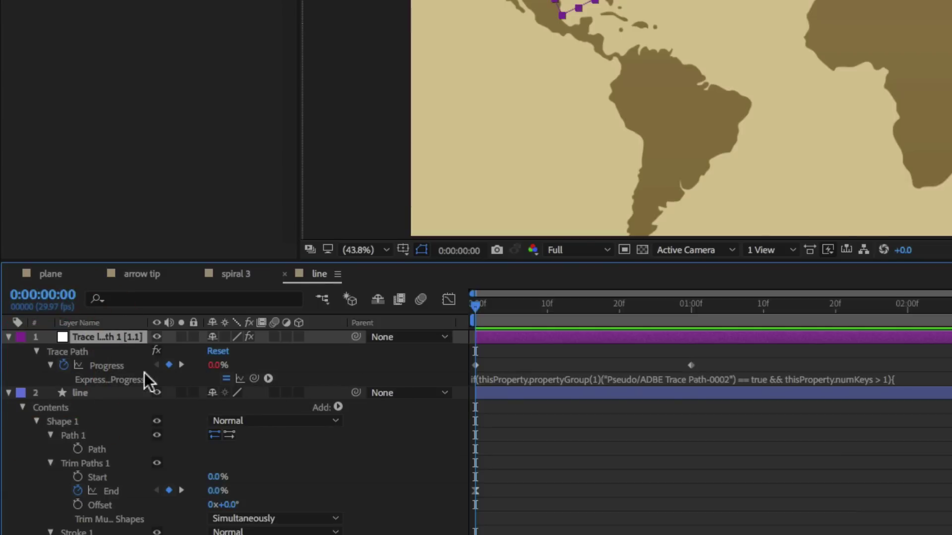
- Clear the Progress keyframes, pick-whip Progress to Trim Paths 1 End, and scrub to verify
left_click(63, 366)
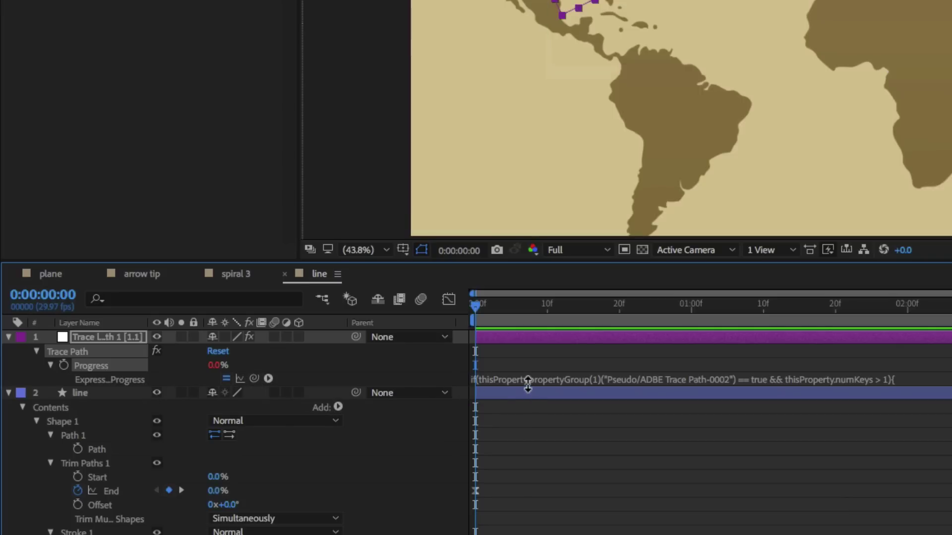
scroll(252, 364, "down", 1)
left_click_drag(253, 365, 134, 477)
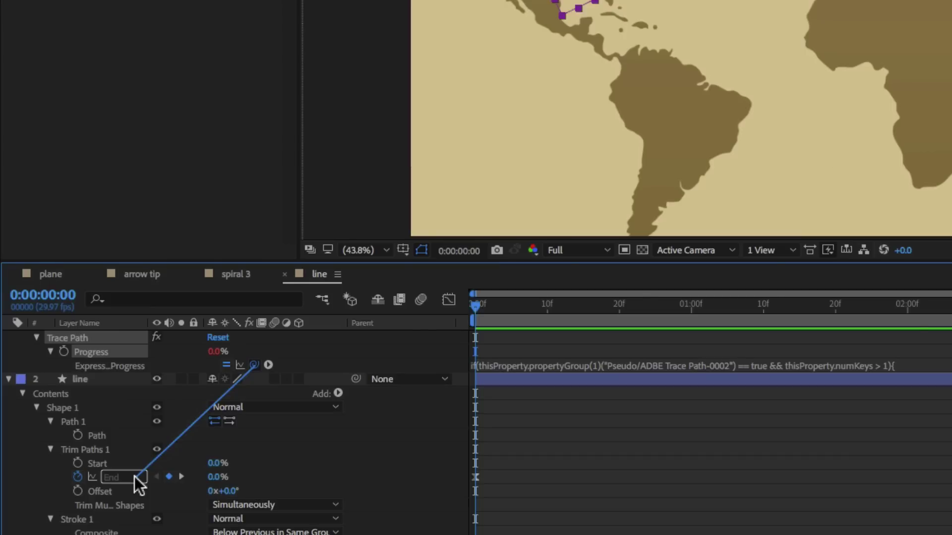
left_click_drag(135, 477, 135, 477)
left_click_drag(82, 446, 82, 447)
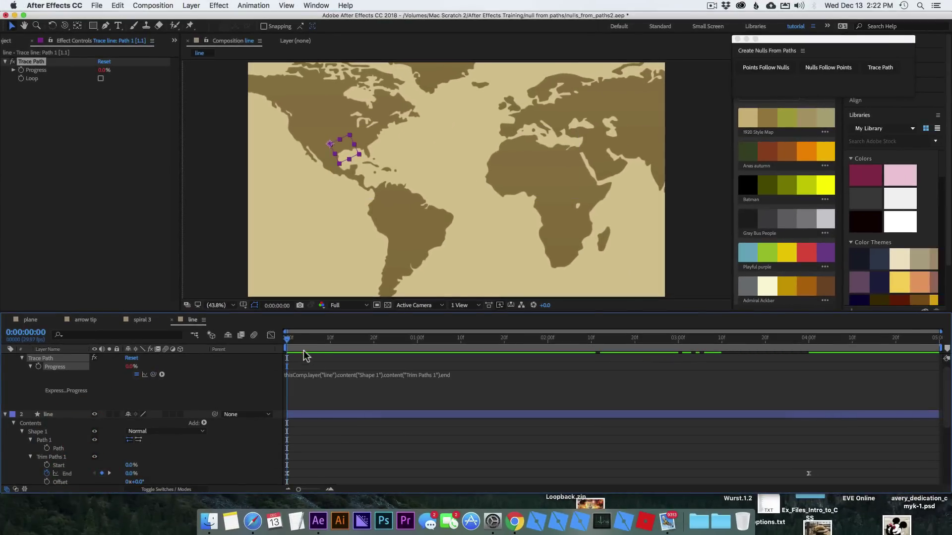
left_click_drag(310, 346, 652, 345)
left_click(6, 358)
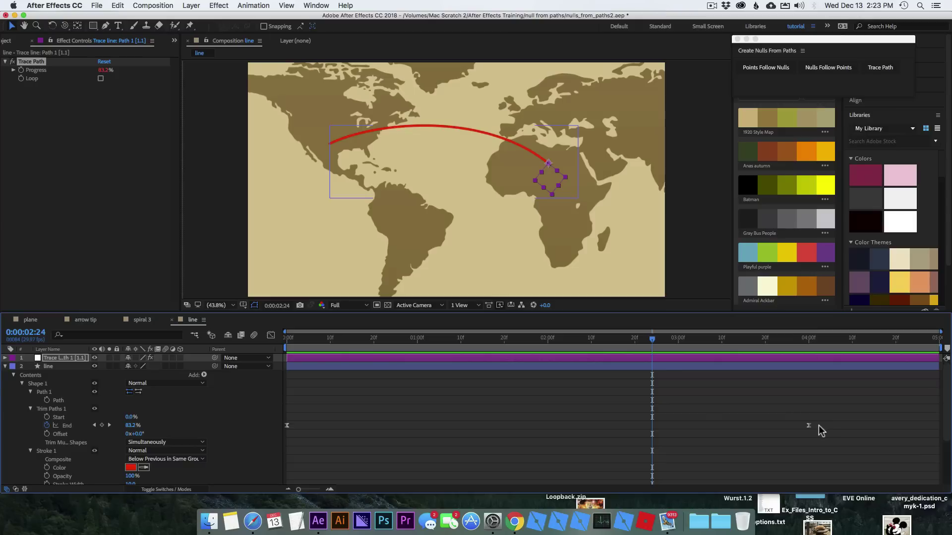
- Create and open a 100×100 px composition named 'arrow tip1'
left_click(5, 366)
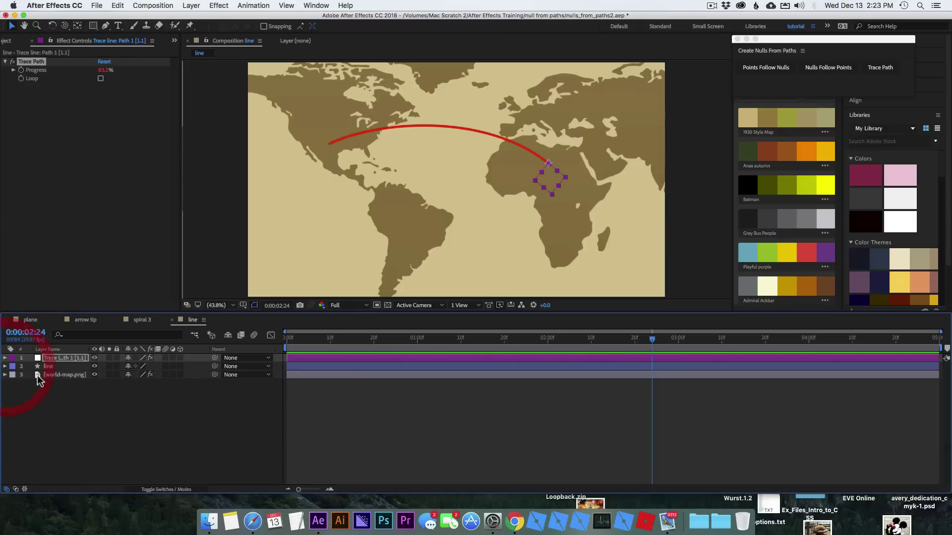
left_click(107, 240)
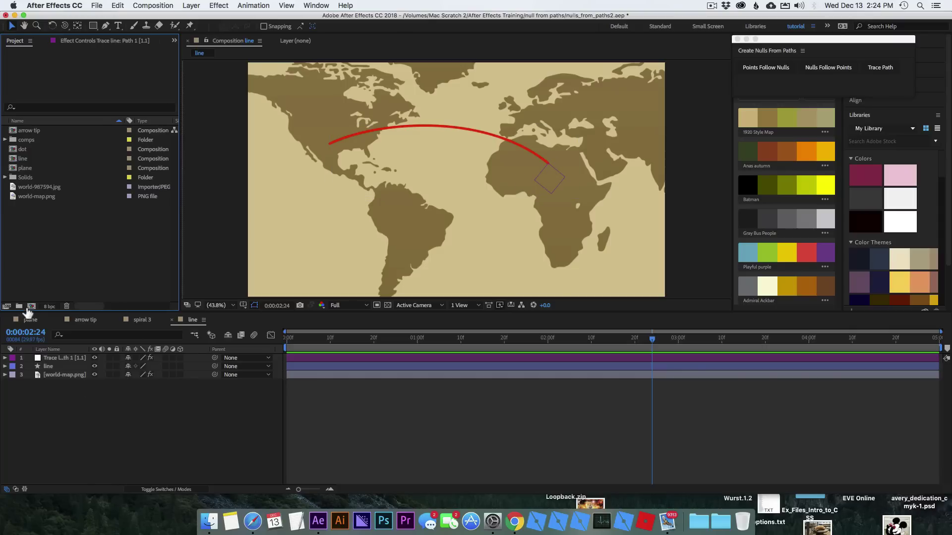
left_click(30, 307)
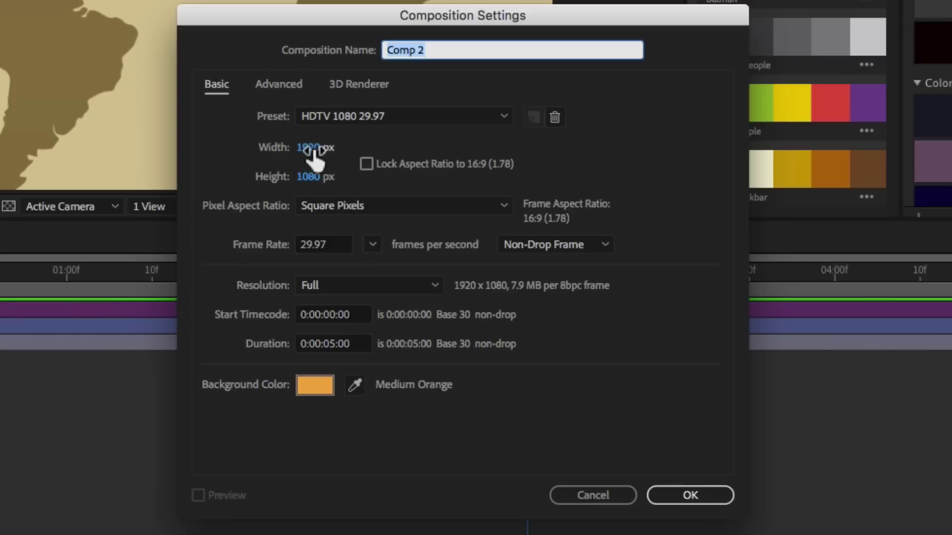
left_click(315, 153)
type("1")
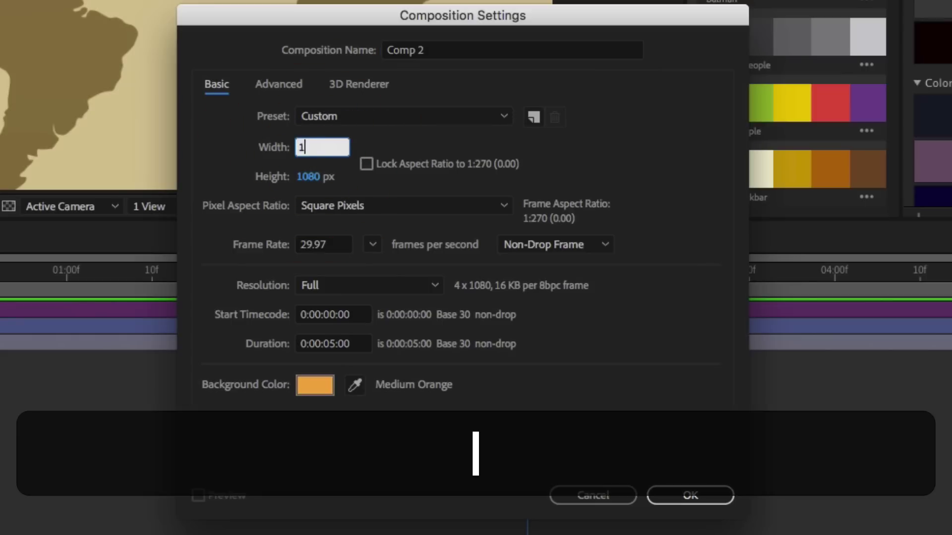
type("00")
key("Tab")
type("1")
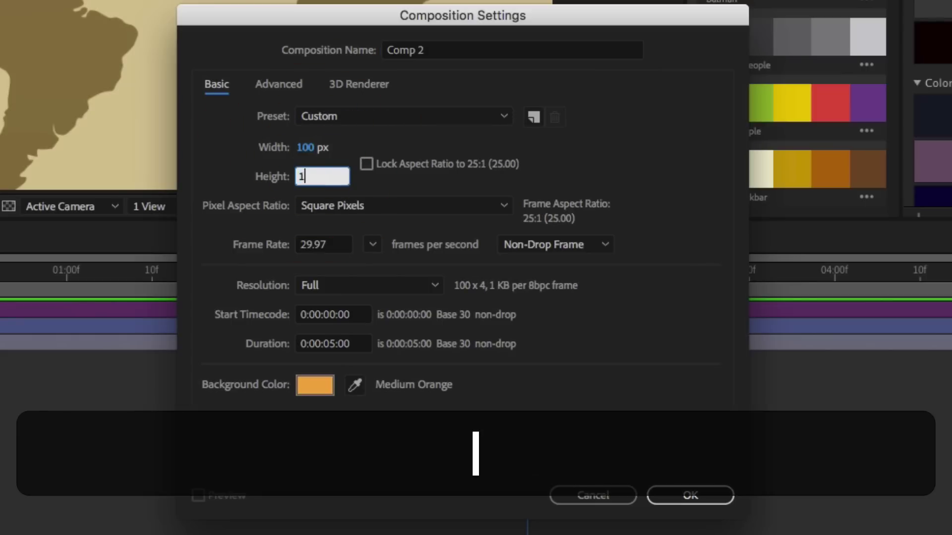
type("00")
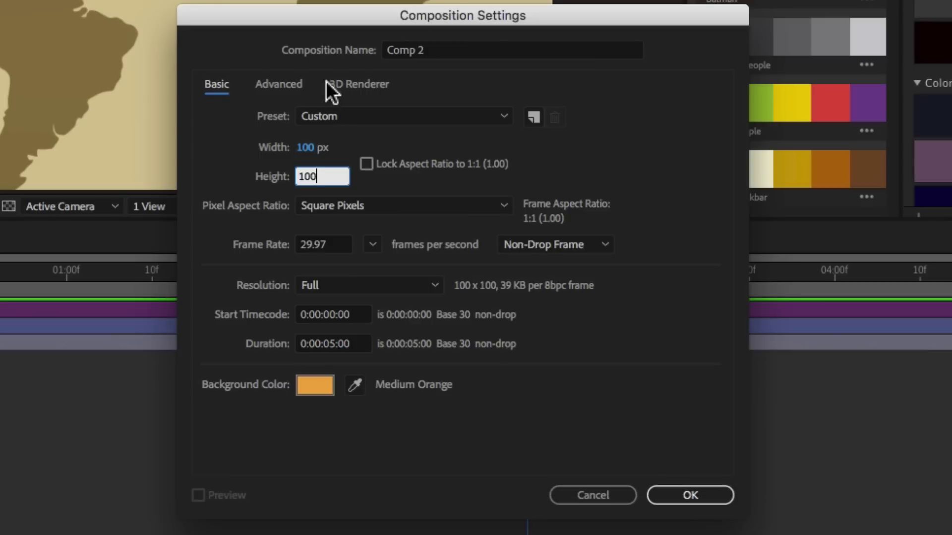
left_click(427, 50)
type("a")
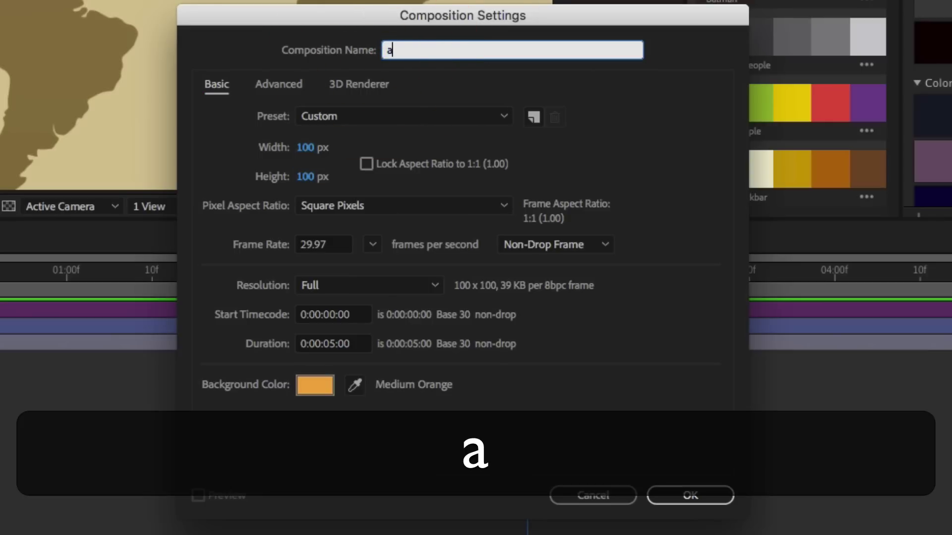
type("rrow tip")
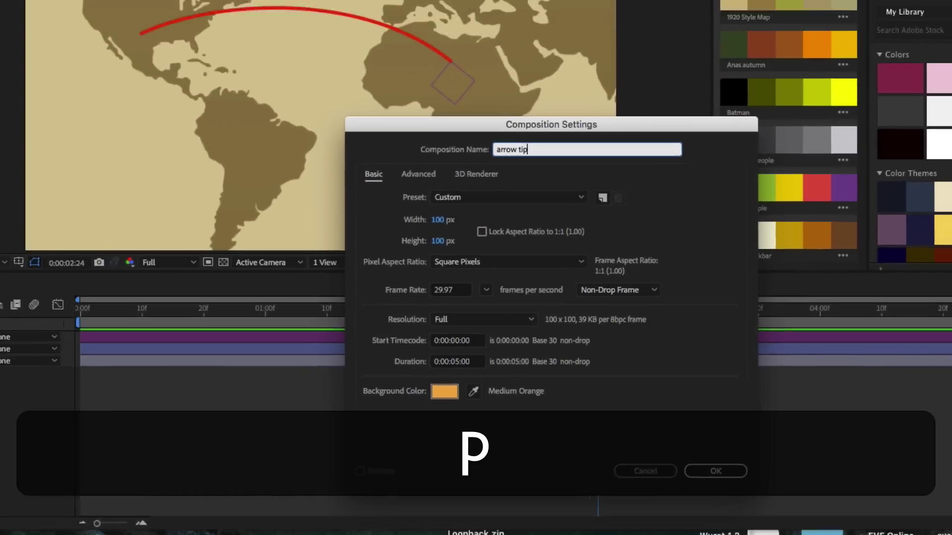
type("1")
key("Return")
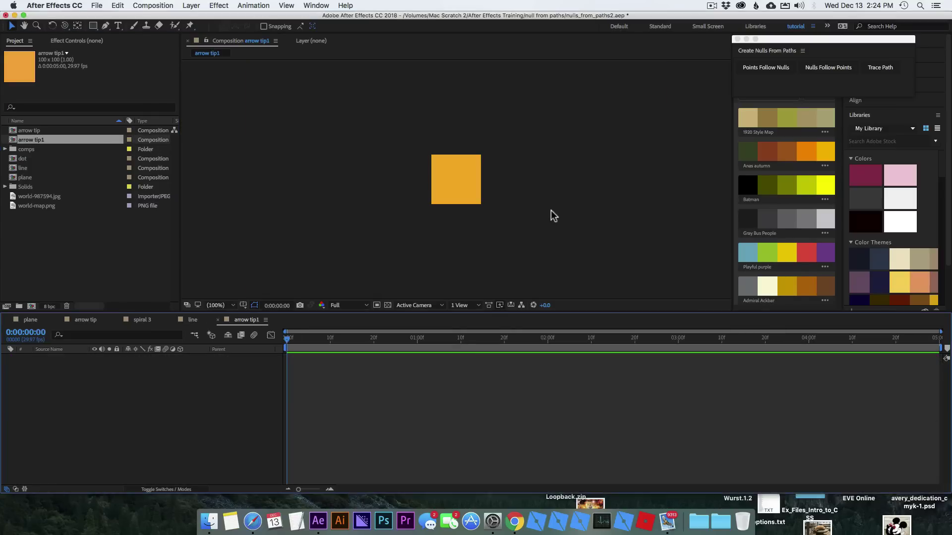
- Draw an upright three-sided polystar triangle at the centre of arrow tip1
key("q")
left_click_drag(434, 162, 452, 180)
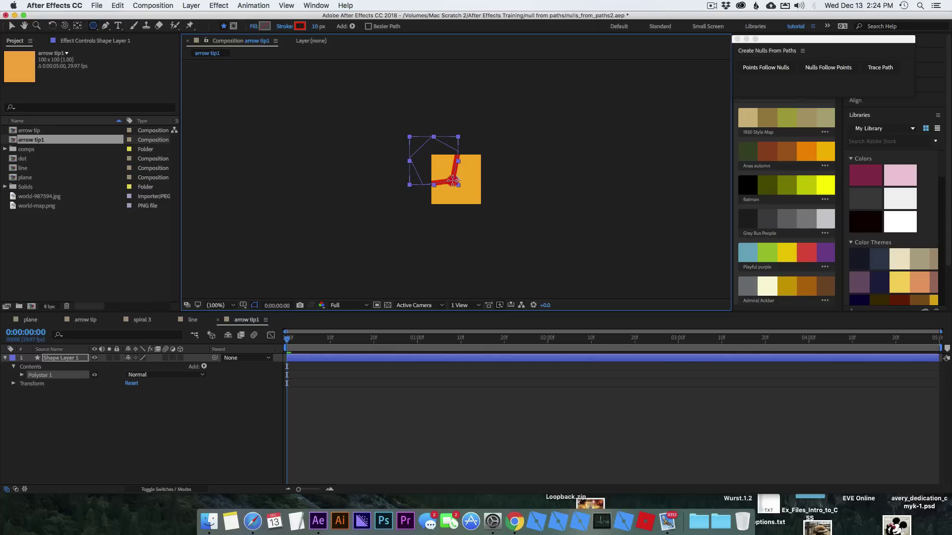
key("Down")
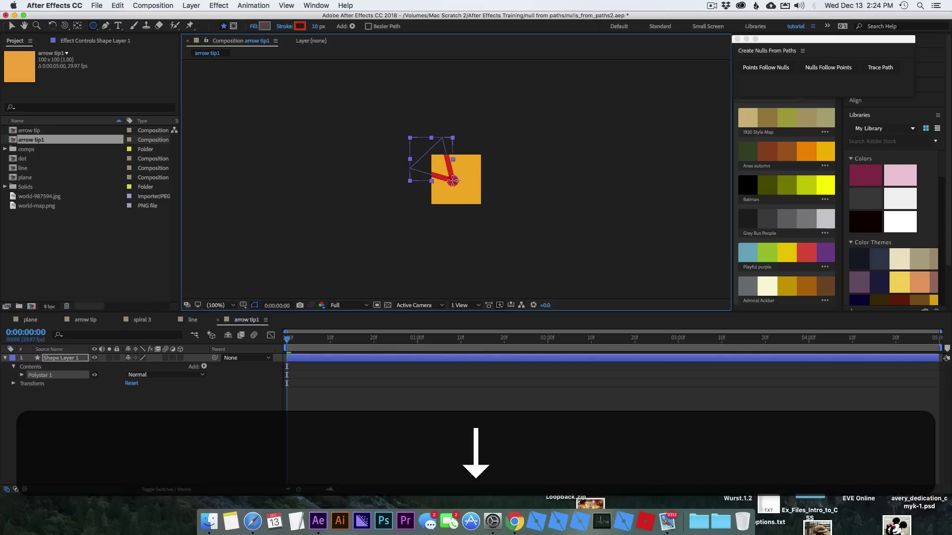
key("shift")
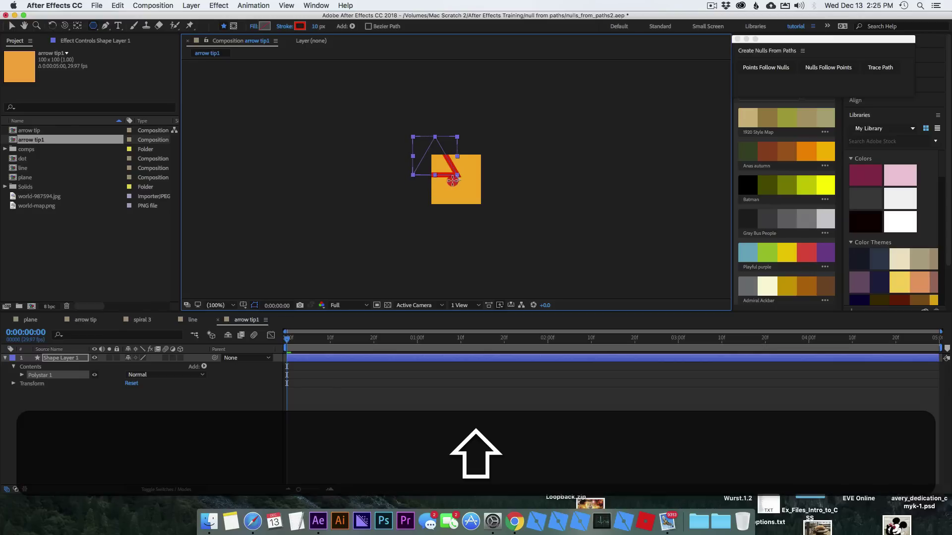
left_click_drag(453, 181, 449, 179)
- Remove the triangle's stroke, fill it solid red, and reveal its rotation
left_click(286, 27)
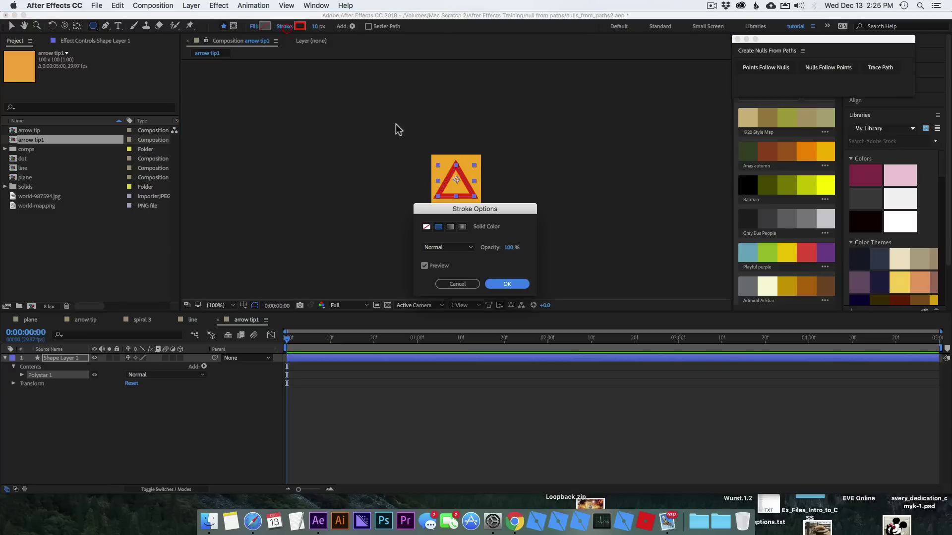
left_click(427, 226)
left_click(507, 284)
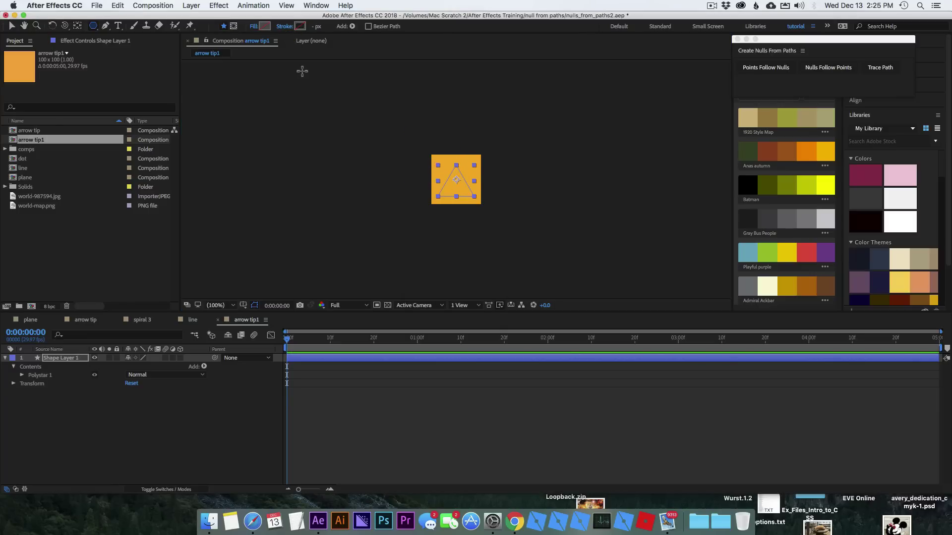
left_click(253, 27)
left_click(439, 227)
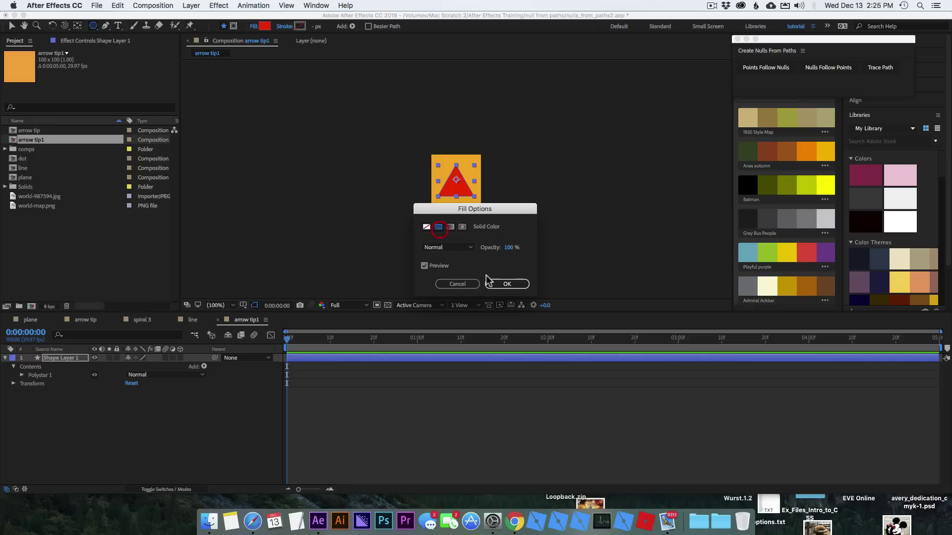
left_click(491, 284)
key("r")
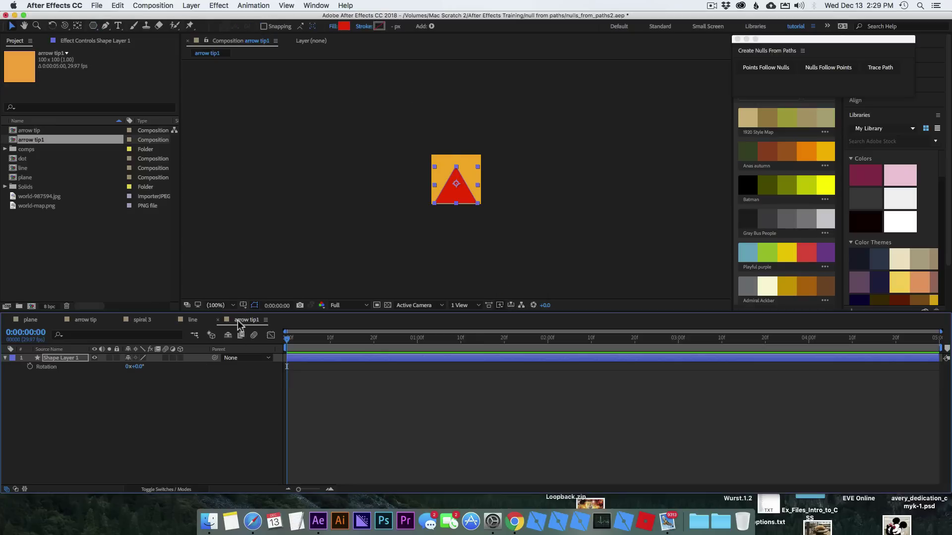
- In the line comp, give the Trace null a 50,50 anchor point and duplicate it
left_click(193, 321)
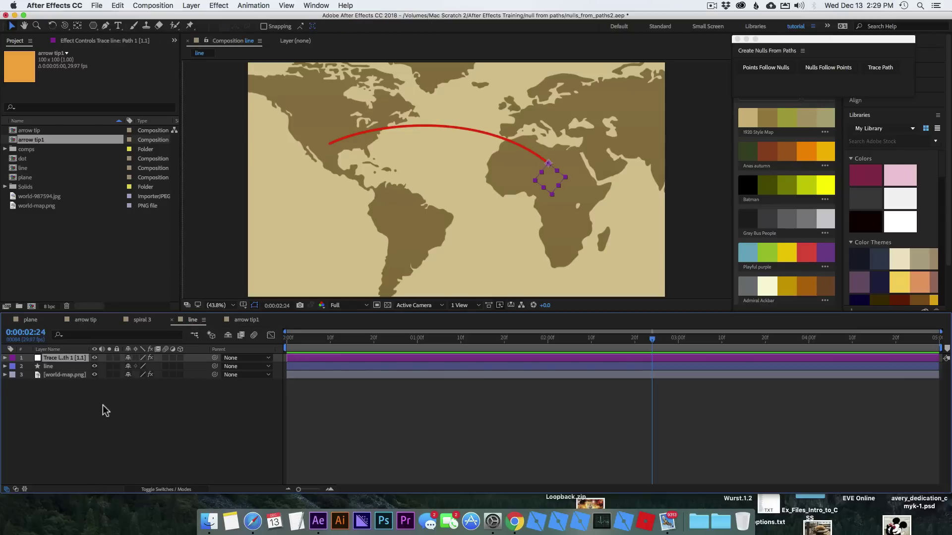
key("a")
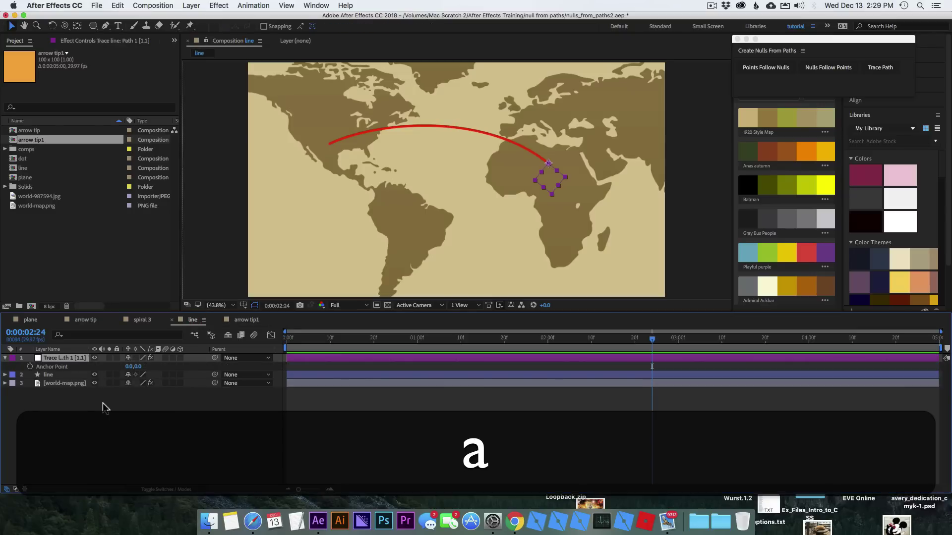
left_click(128, 366)
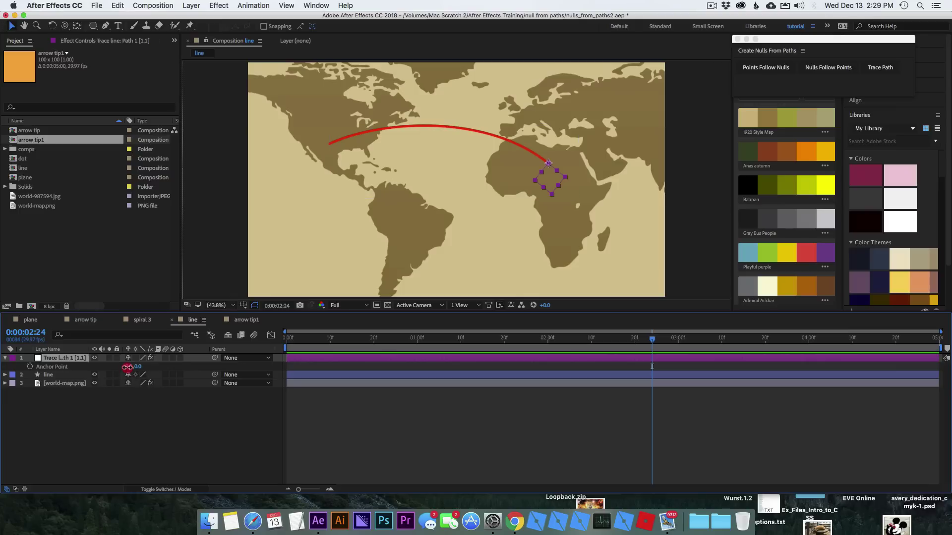
type("50")
key("Tab")
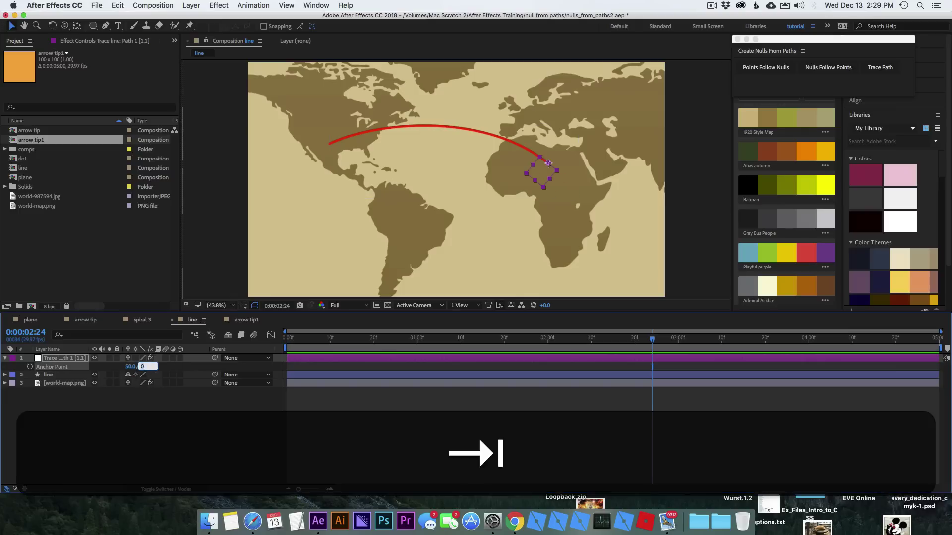
type("50")
key("Return")
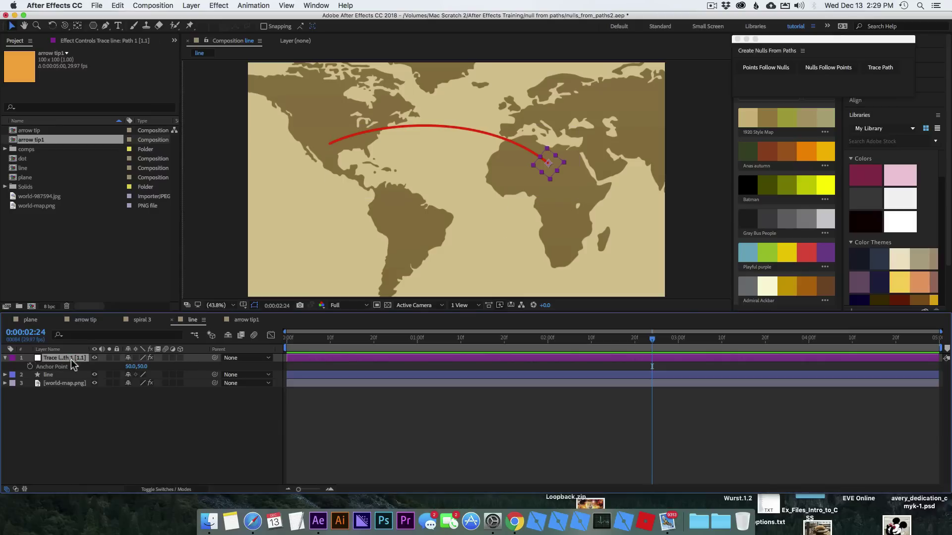
key("super+d")
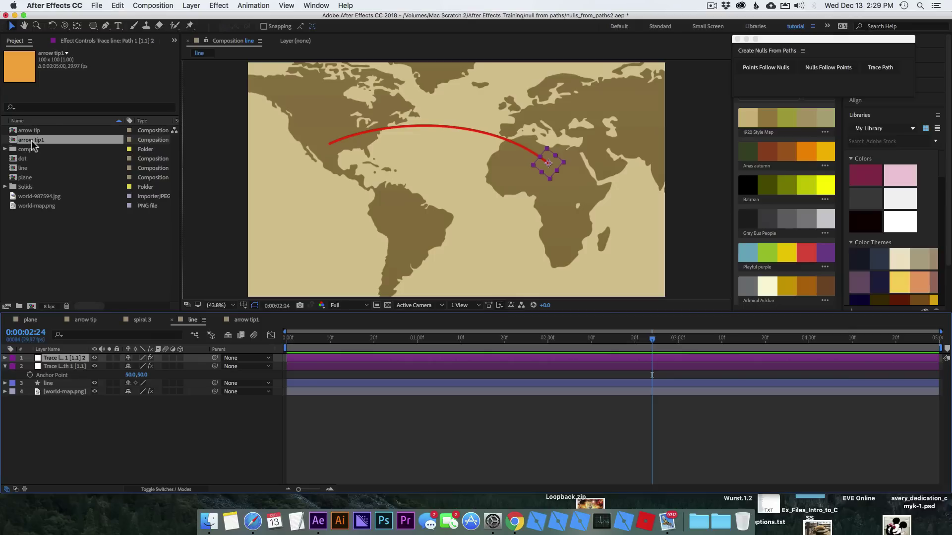
key("Return")
- Replace the duplicate Trace null with arrow tip1 and set its opacity to 100%
key("alt")
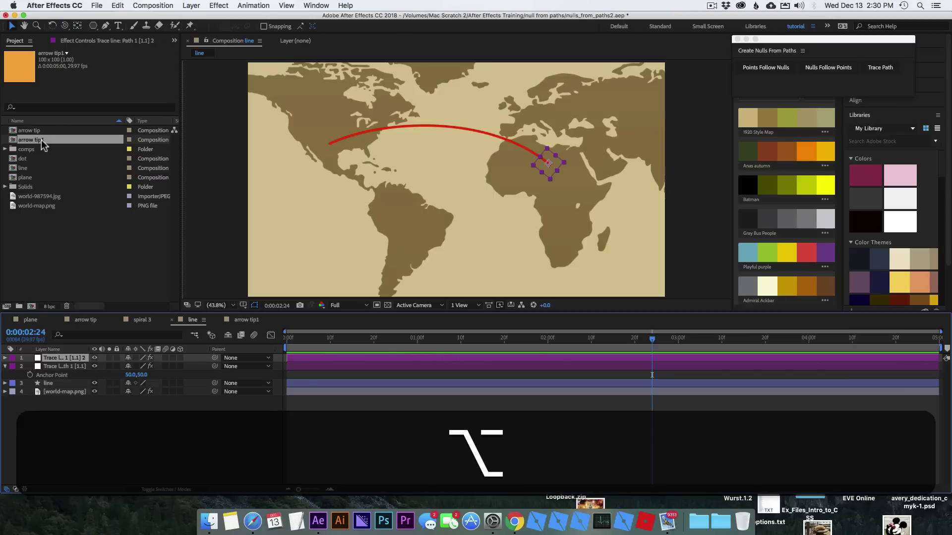
left_click_drag(42, 145, 76, 362)
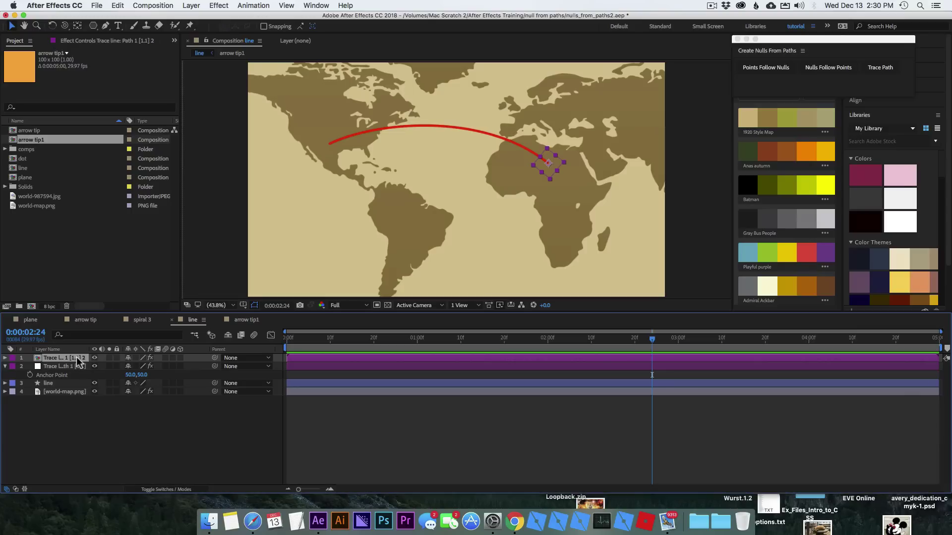
key("t")
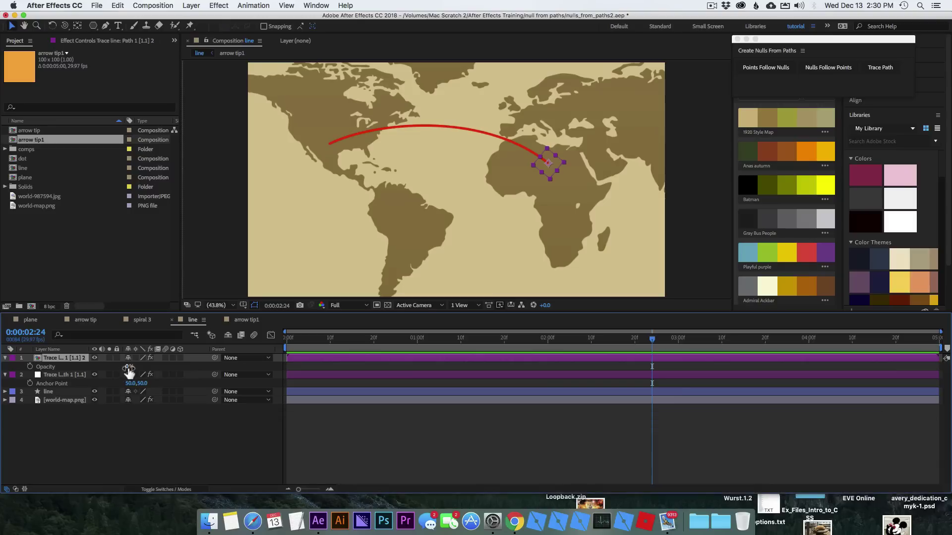
left_click_drag(130, 366, 230, 364)
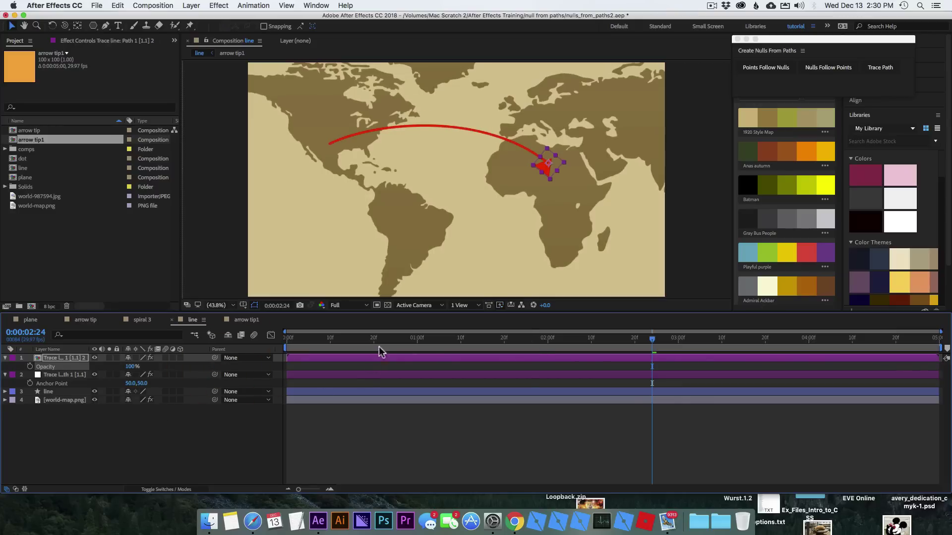
left_click(247, 319)
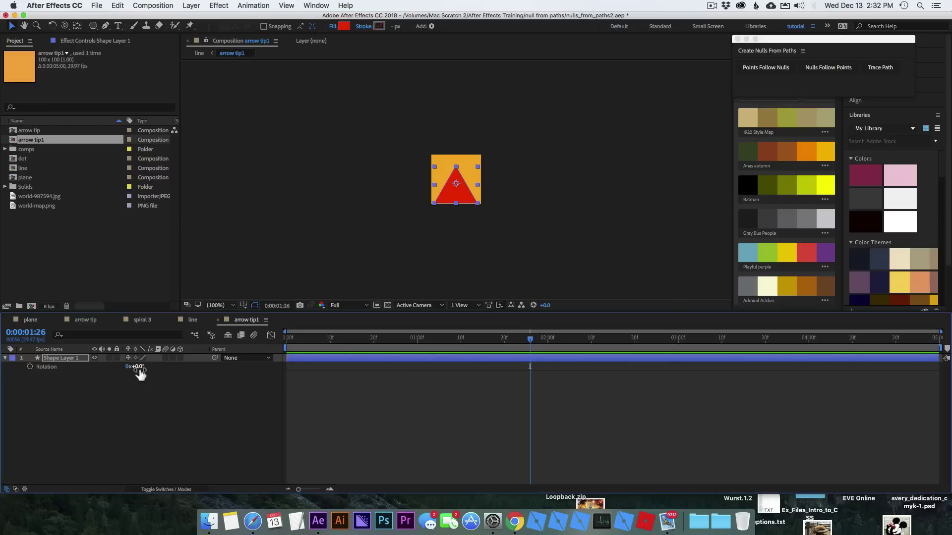
- Set Shape Layer 1's rotation in arrow tip1 to exactly 90 degrees
left_click_drag(138, 373, 188, 373)
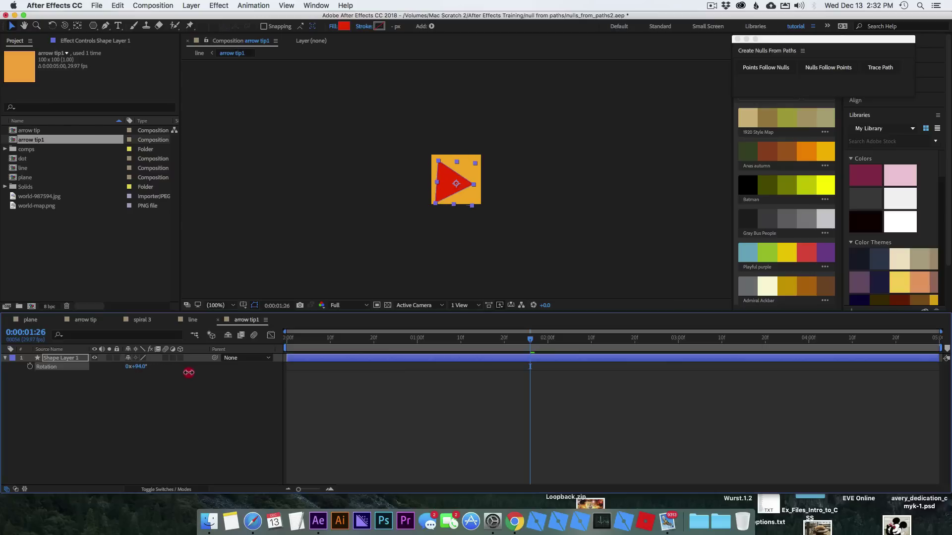
left_click(138, 366)
type("90")
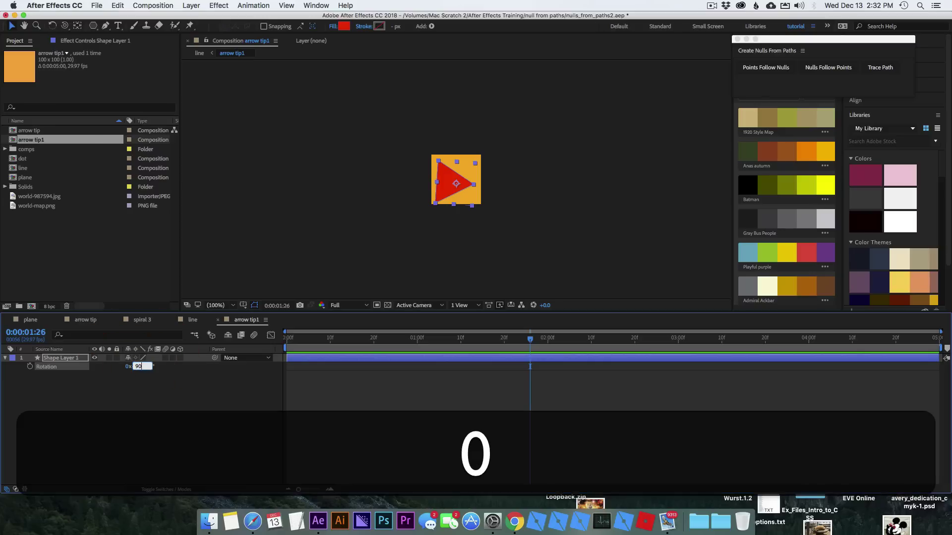
key("Return")
left_click(193, 320)
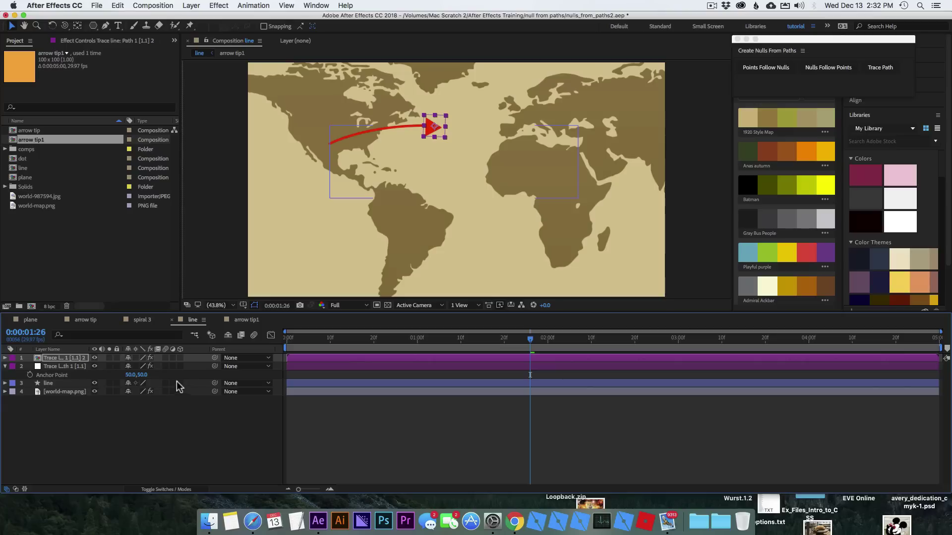
- Scale the arrow down to 67%, hide layer controls, and preview it along the curve
key("s")
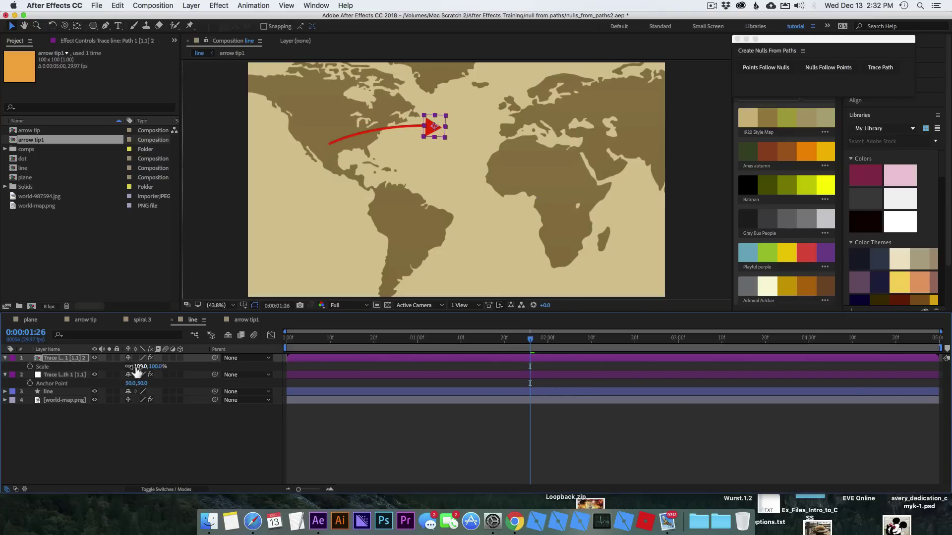
left_click_drag(135, 367, 124, 370)
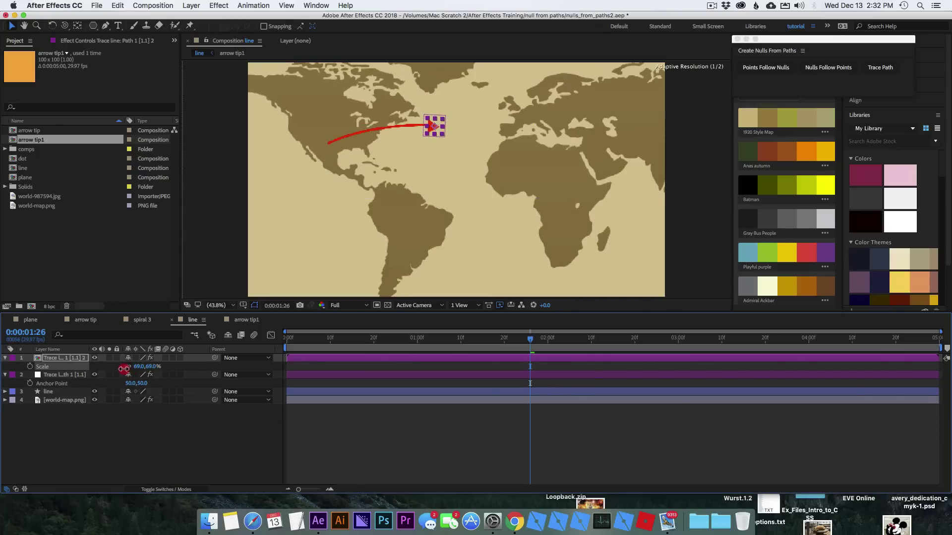
left_click(140, 393)
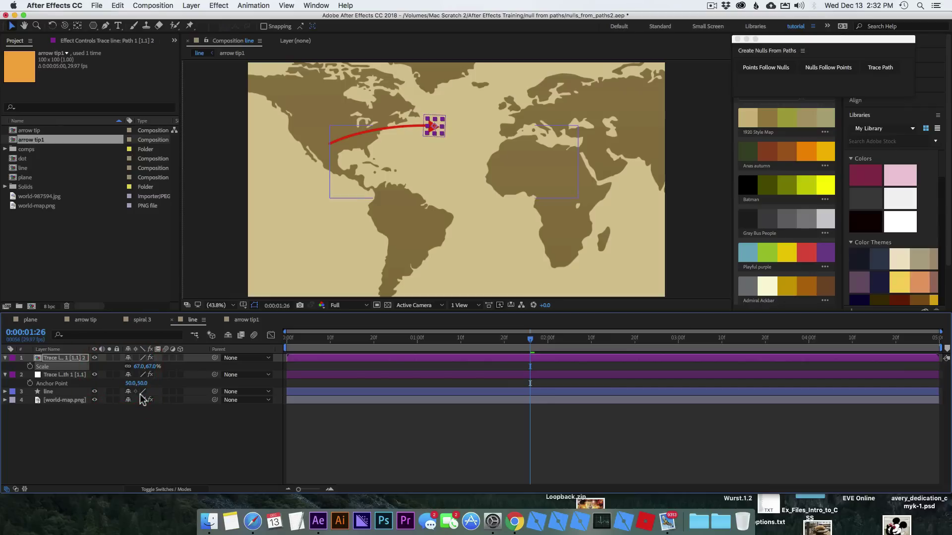
key("shift+super+h")
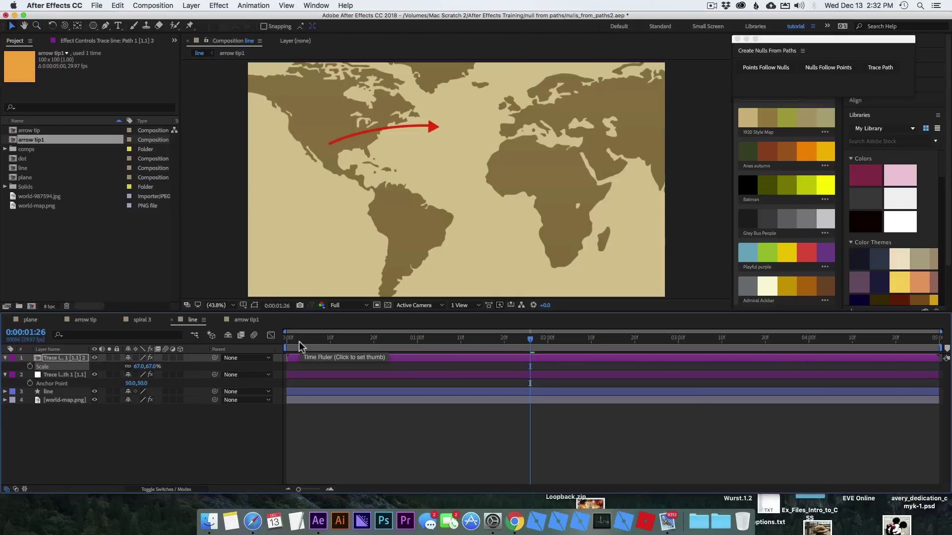
key("space")
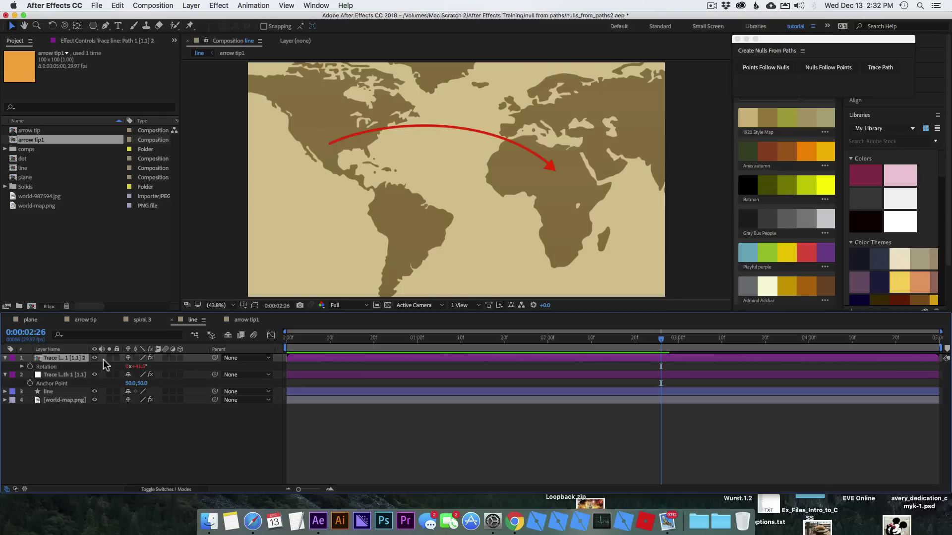
- Vertically centre the triangle relative to the arrow tip1 composition, then scrub the line timeline
left_click(247, 320)
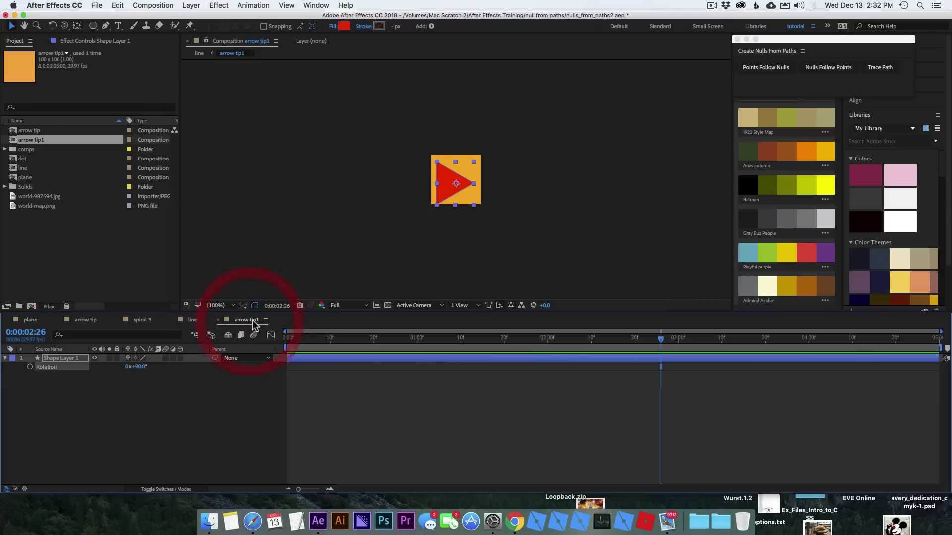
left_click(835, 65)
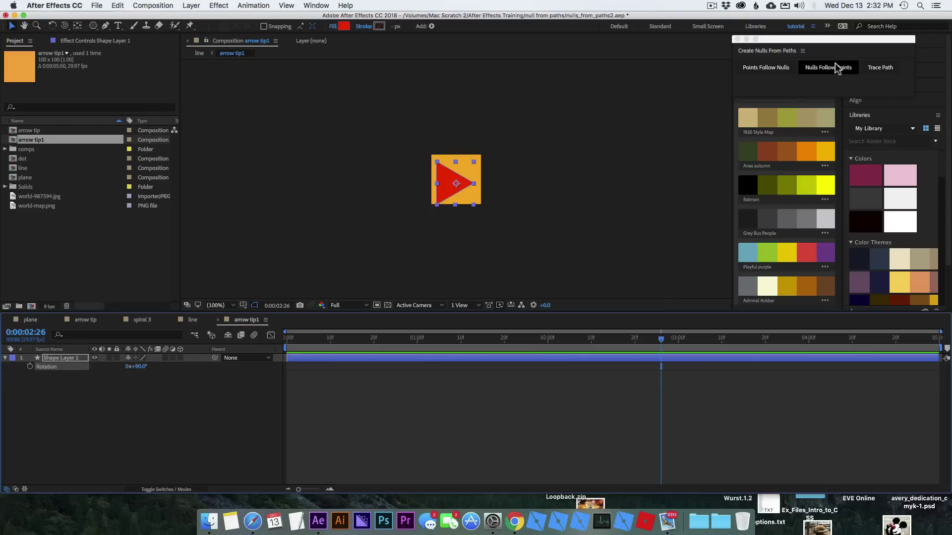
left_click(886, 100)
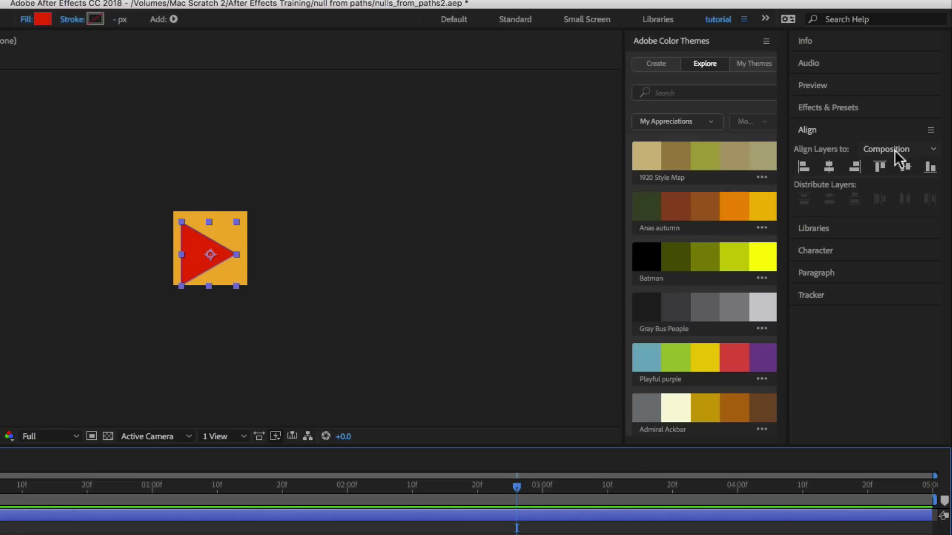
left_click(913, 148)
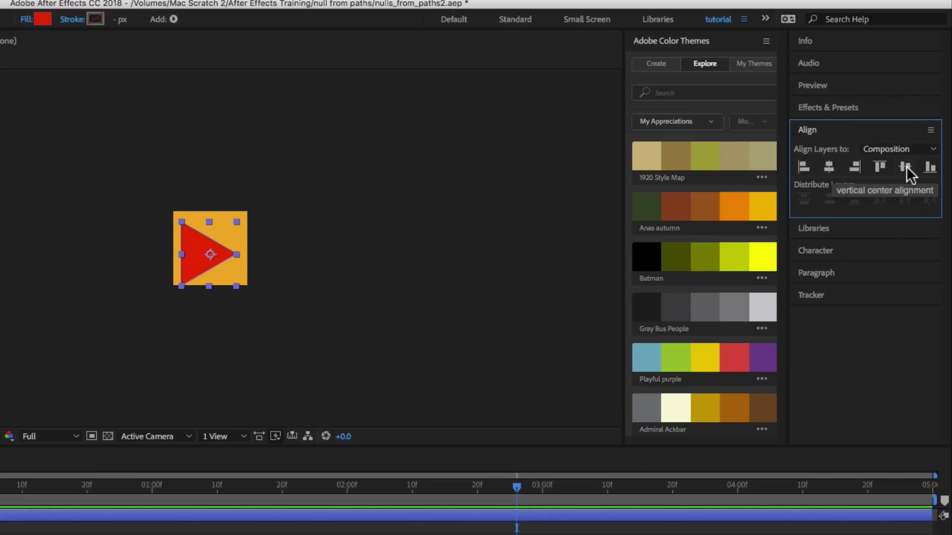
left_click(907, 166)
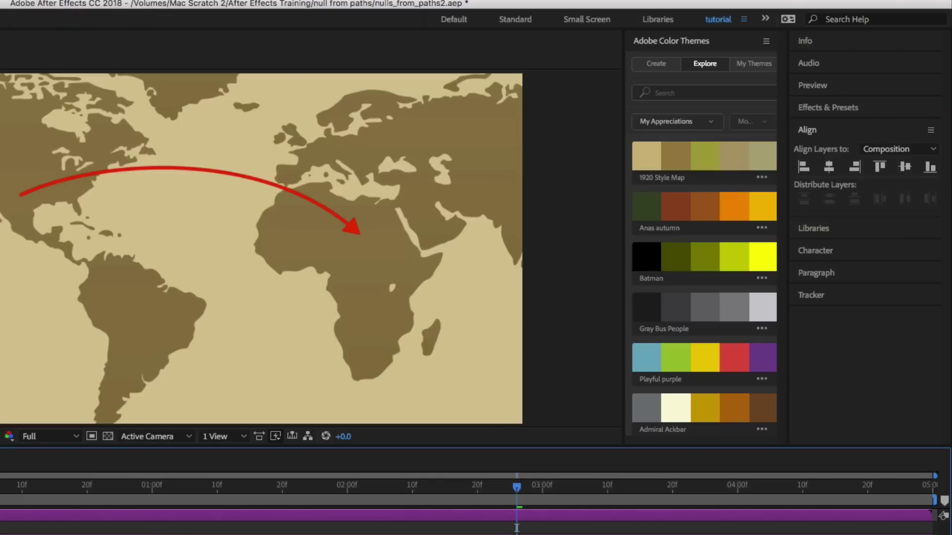
left_click_drag(221, 485, 169, 487)
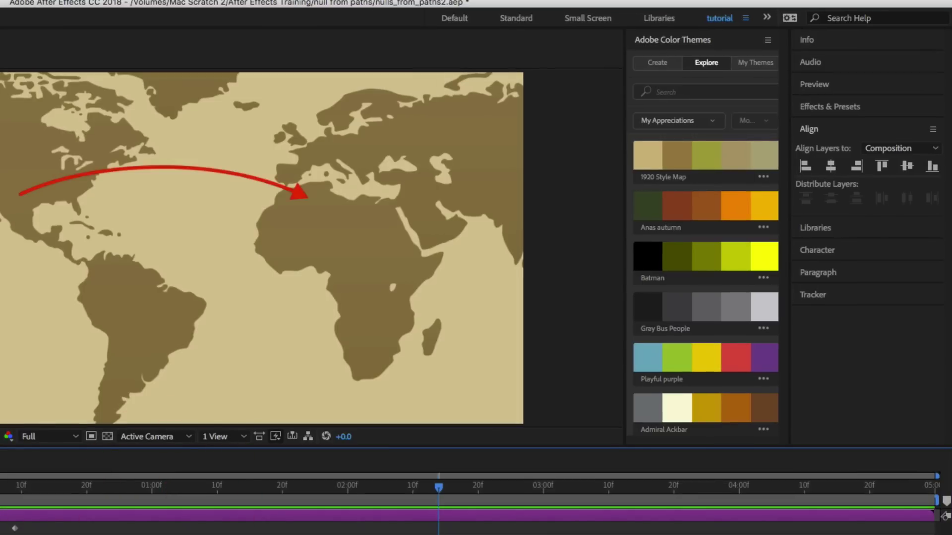
- Check Auto-Orient without changing it, then display the Trace null's expressions
left_click(115, 7)
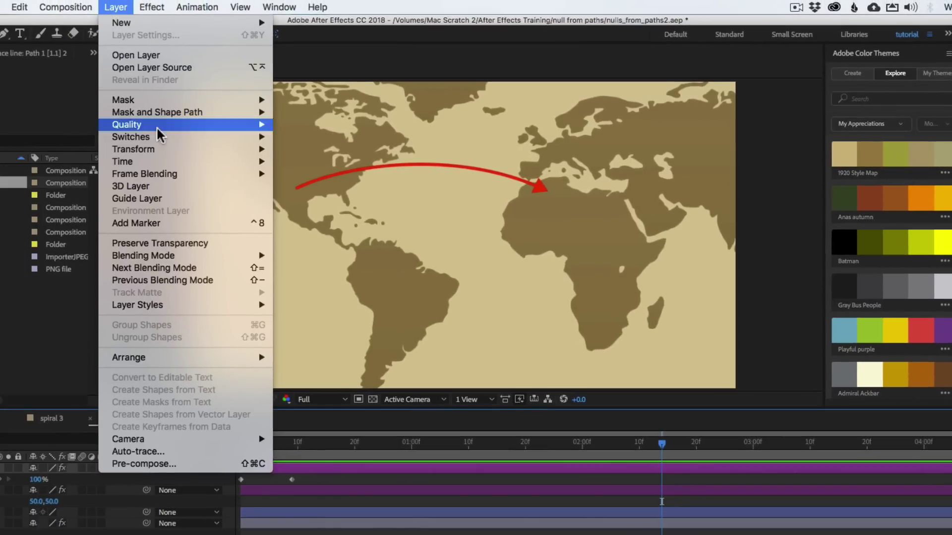
mouse_move(133, 149)
left_click(400, 353)
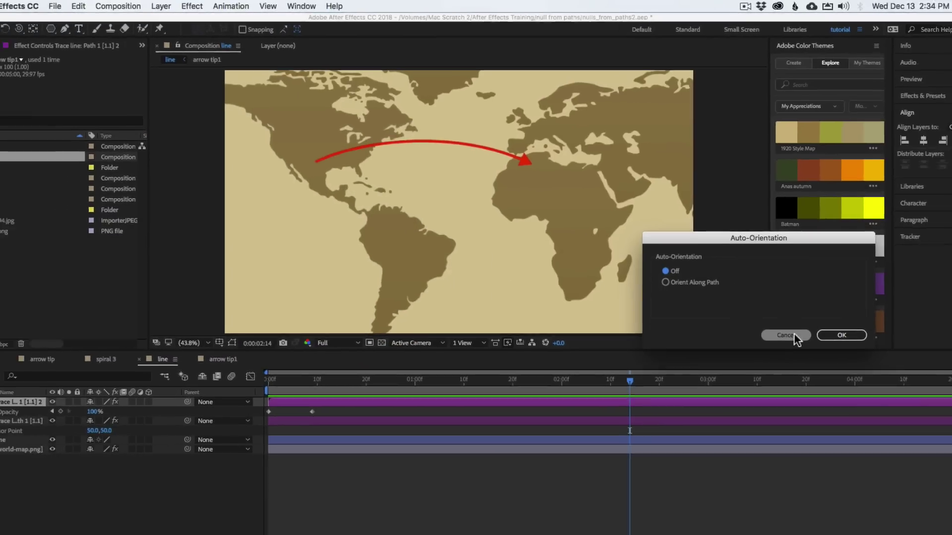
left_click(823, 393)
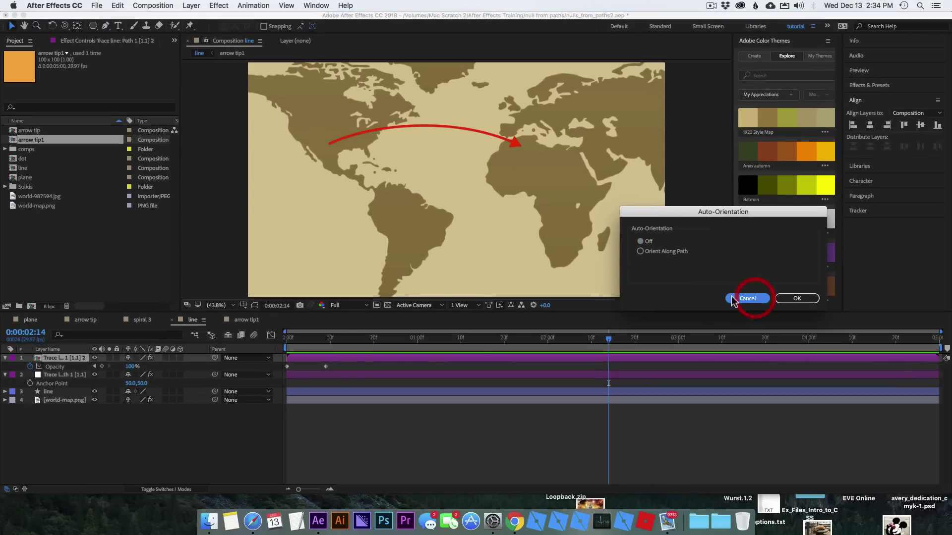
left_click(66, 362)
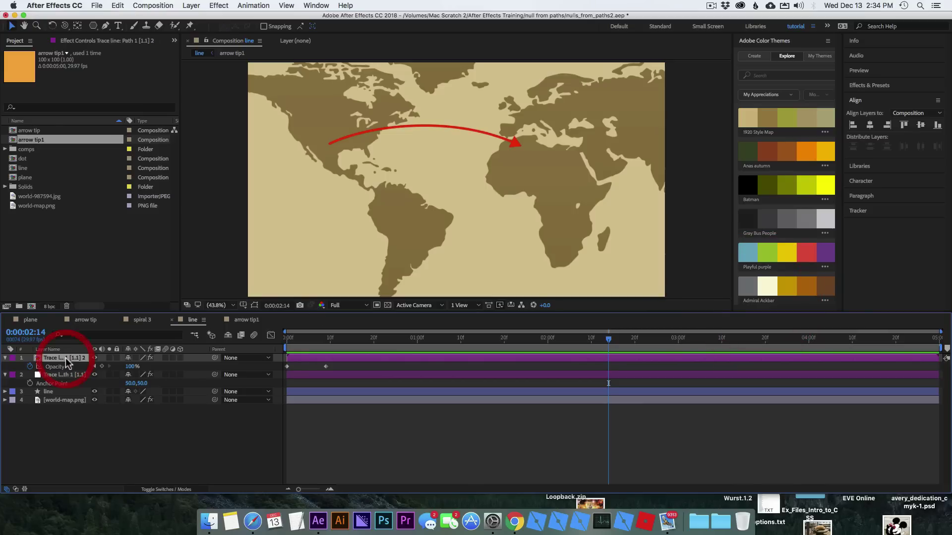
key("e")
key("e")
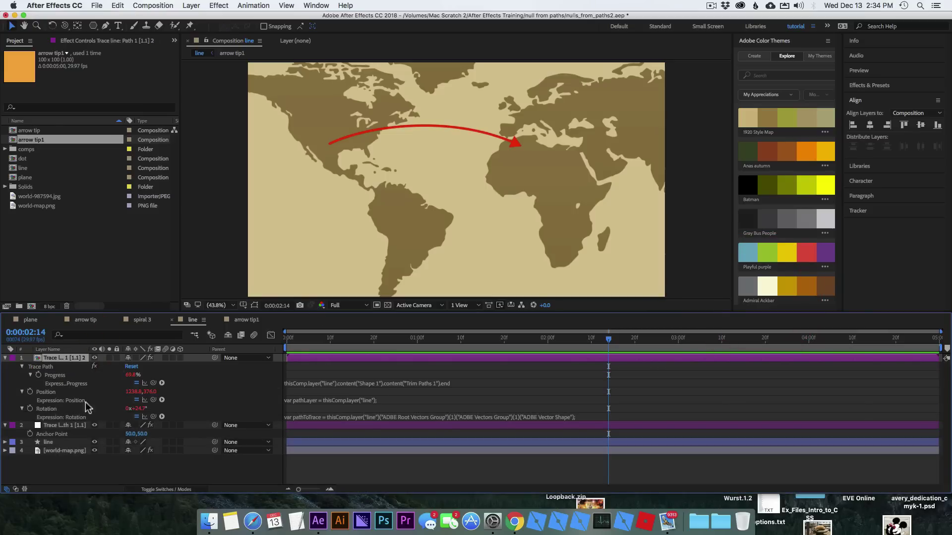
key("KP_3")
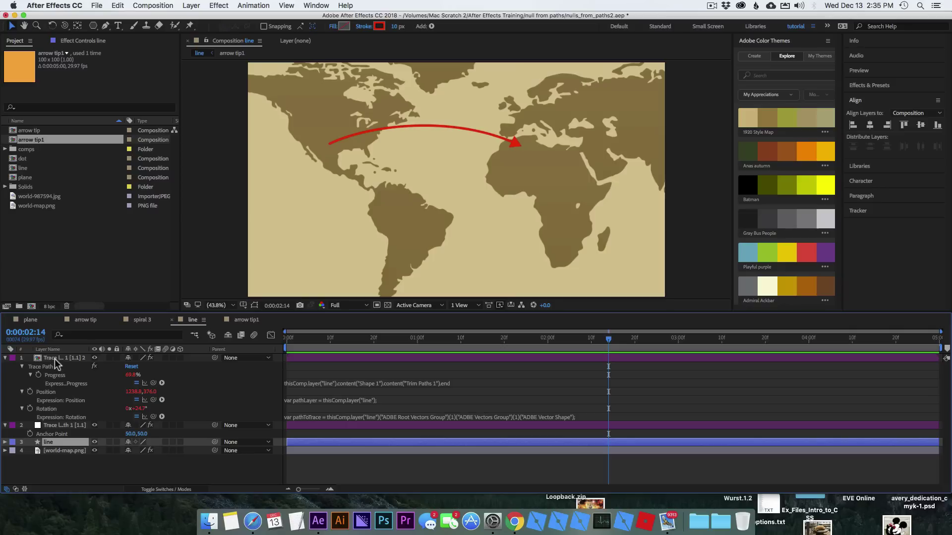
left_click(54, 359)
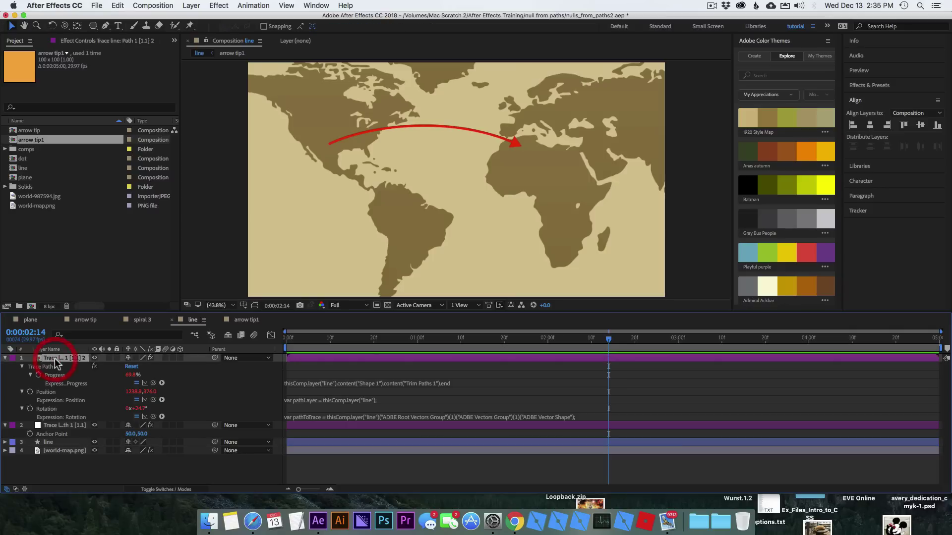
left_click(5, 358)
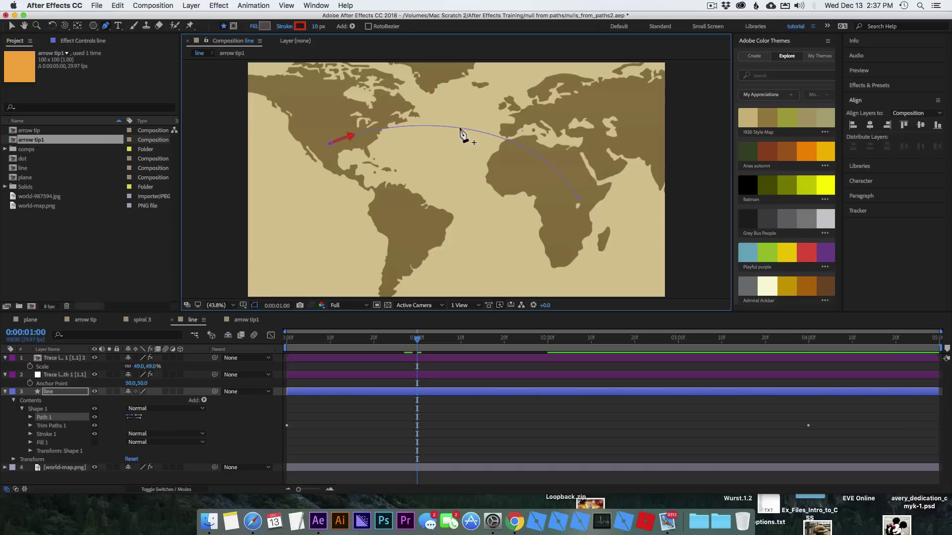
- Add a vertex and bend the route's Bezier handles toward East Africa, then preview
left_click(460, 128)
left_click_drag(460, 128, 497, 216)
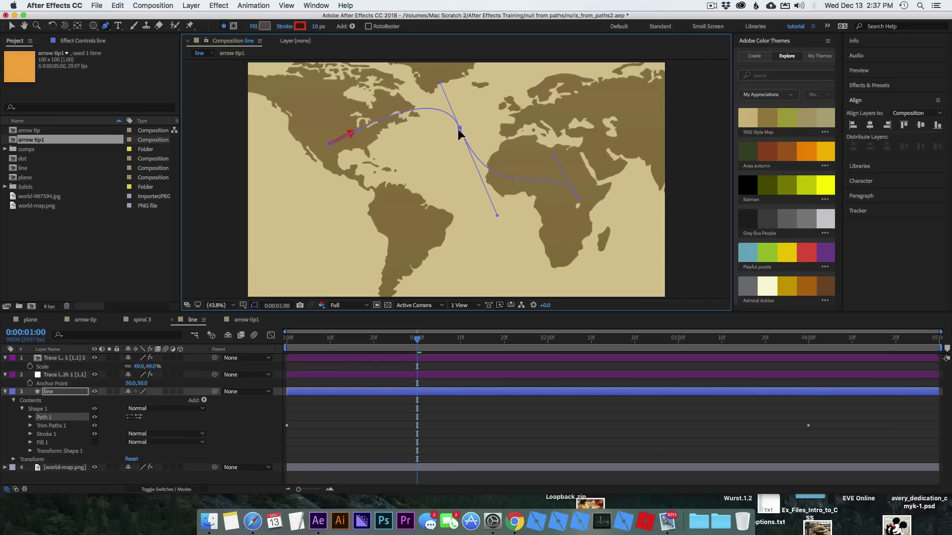
left_click_drag(460, 128, 463, 198)
mouse_move(555, 158)
left_mouse_down()
mouse_move(563, 228)
mouse_move(581, 231)
left_mouse_up()
left_click_drag(444, 155, 464, 143)
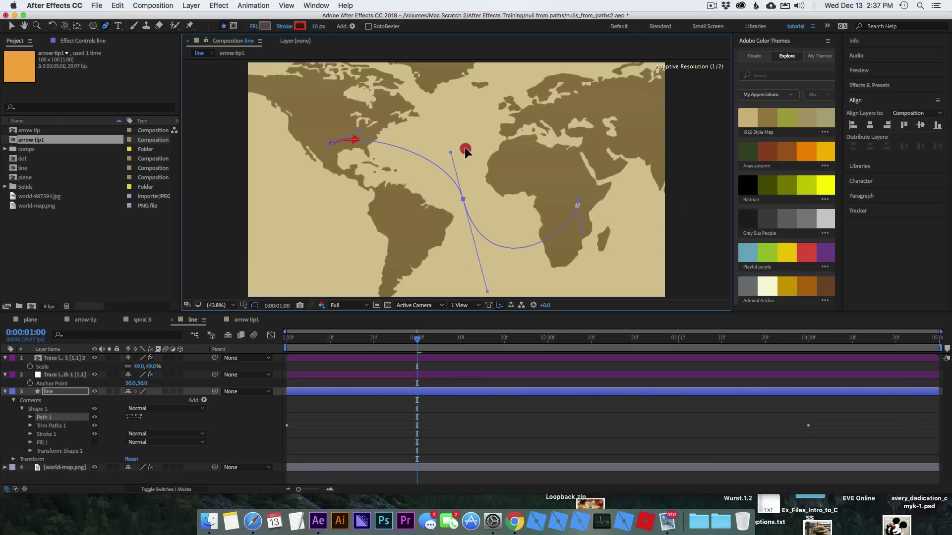
key("space")
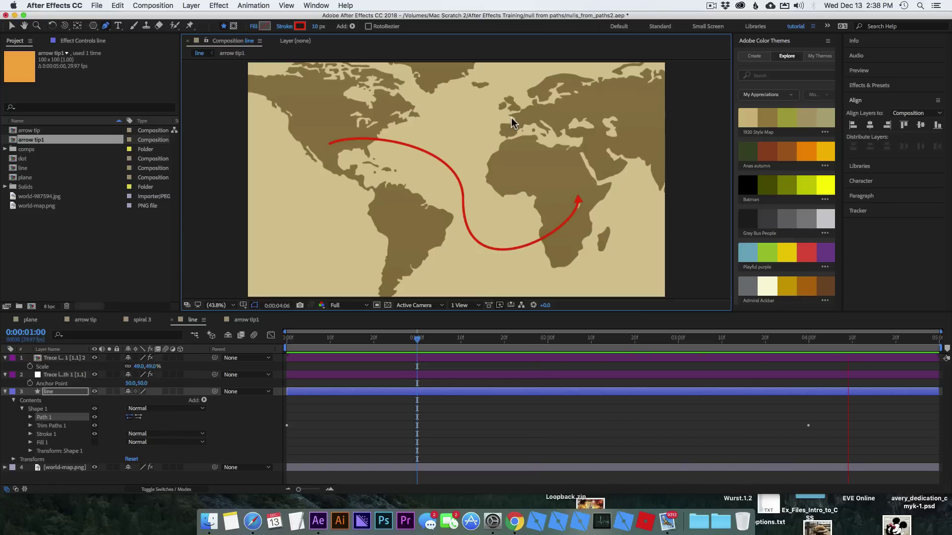
key("space")
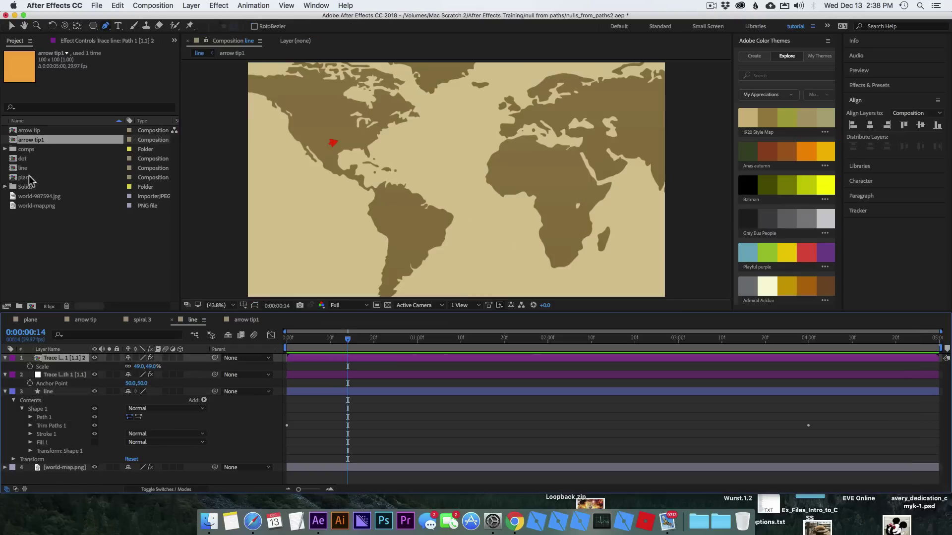
- Swap the arrow layer for the plane comp, scale it to 90%, and preview
left_click(28, 177)
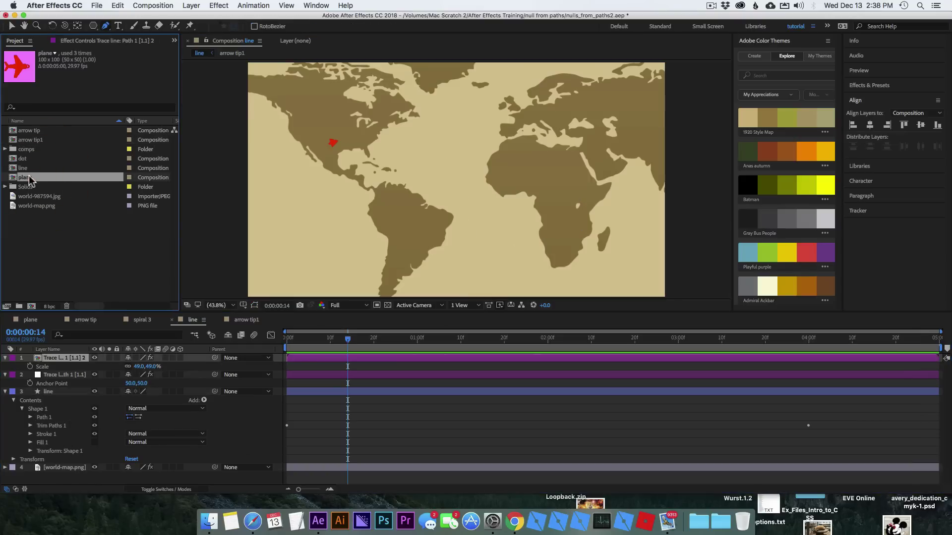
key("alt")
left_click_drag(30, 180, 66, 362)
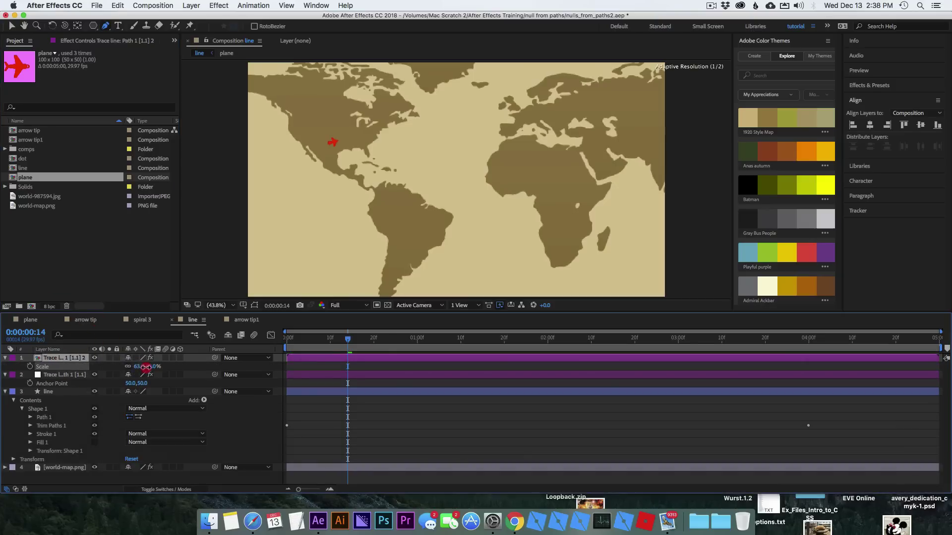
left_click_drag(139, 369, 165, 370)
key("space")
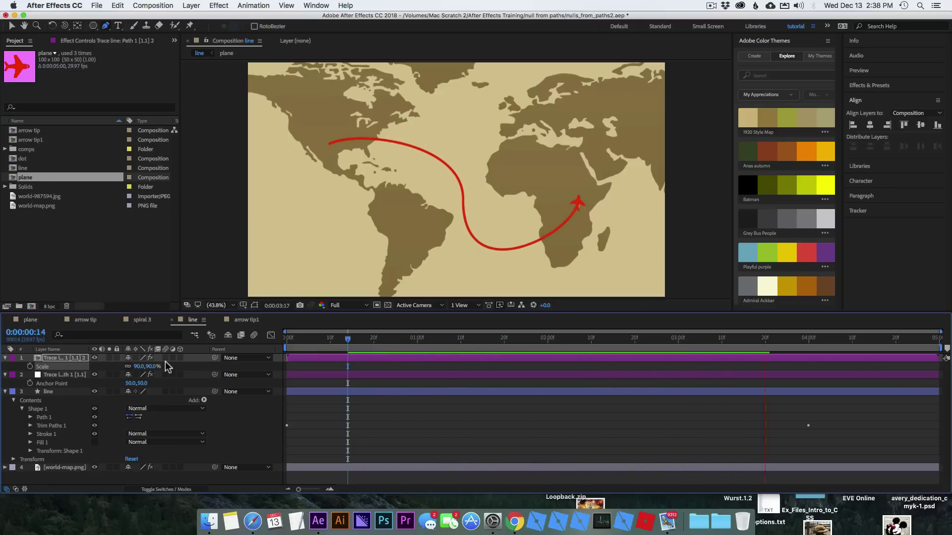
key("space")
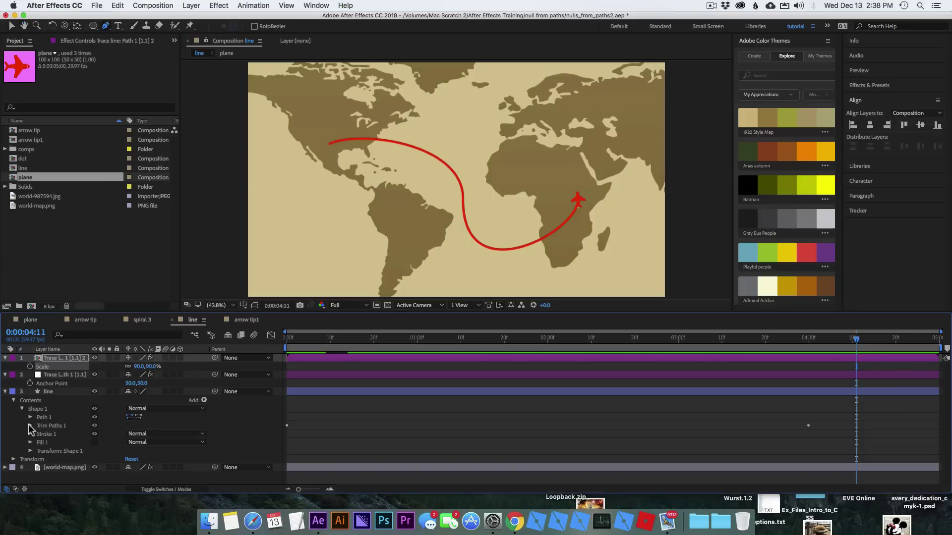
- Add dashes to the line's Stroke 1 with a dash length of 34, then preview
left_click(31, 427)
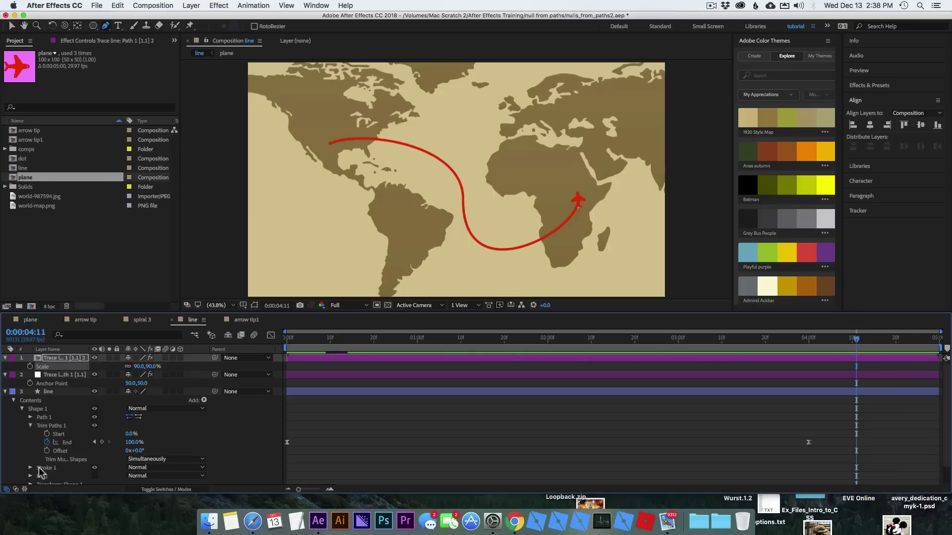
scroll(127, 441, "down", 1)
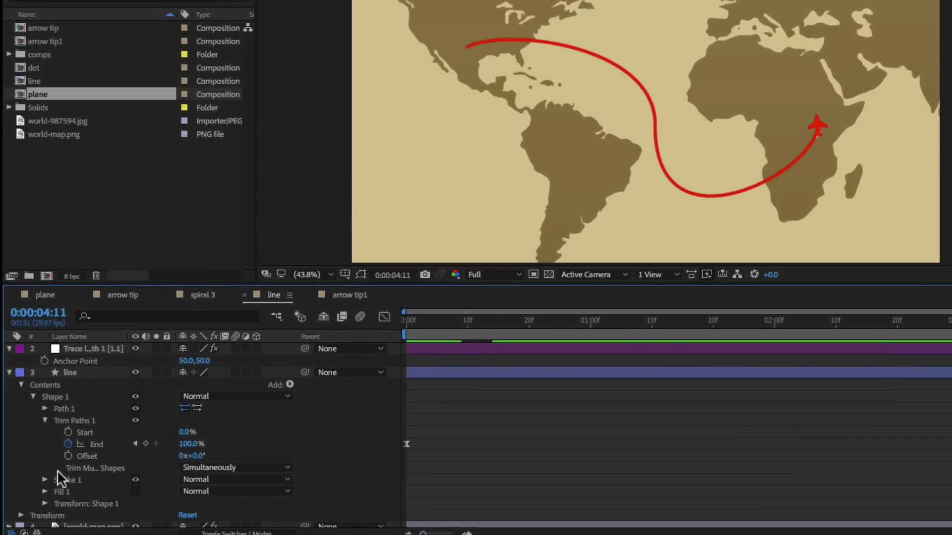
left_click(44, 481)
scroll(112, 476, "down", 3)
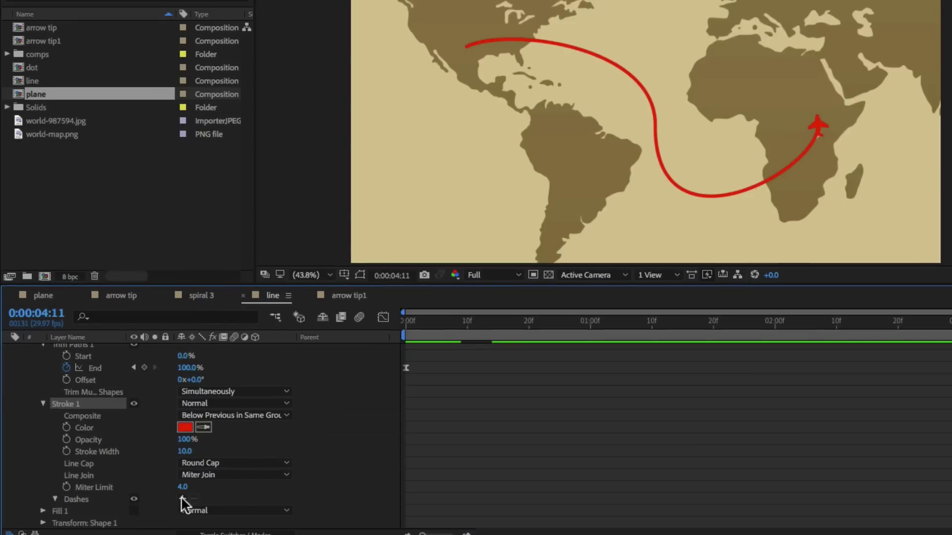
left_click(183, 499)
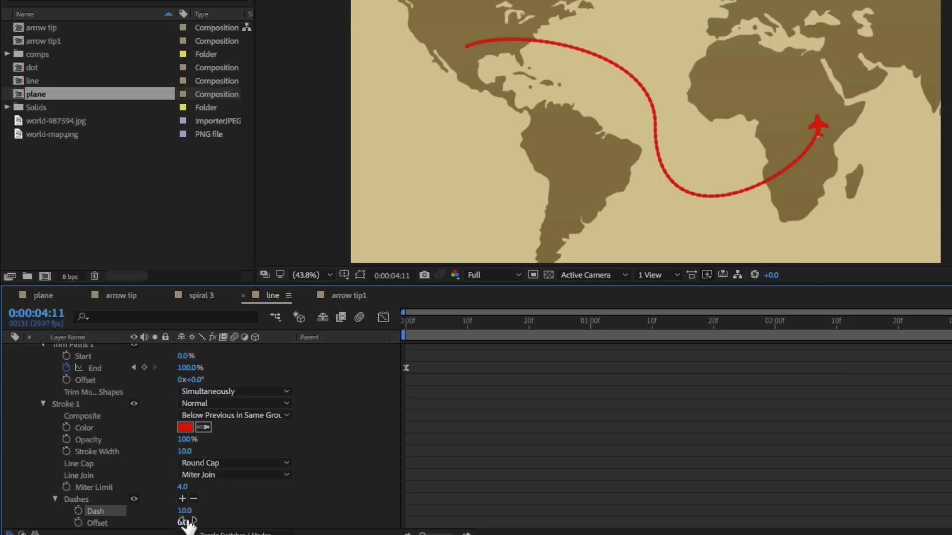
mouse_move(188, 520)
left_mouse_down()
mouse_move(179, 517)
mouse_move(198, 515)
left_mouse_up()
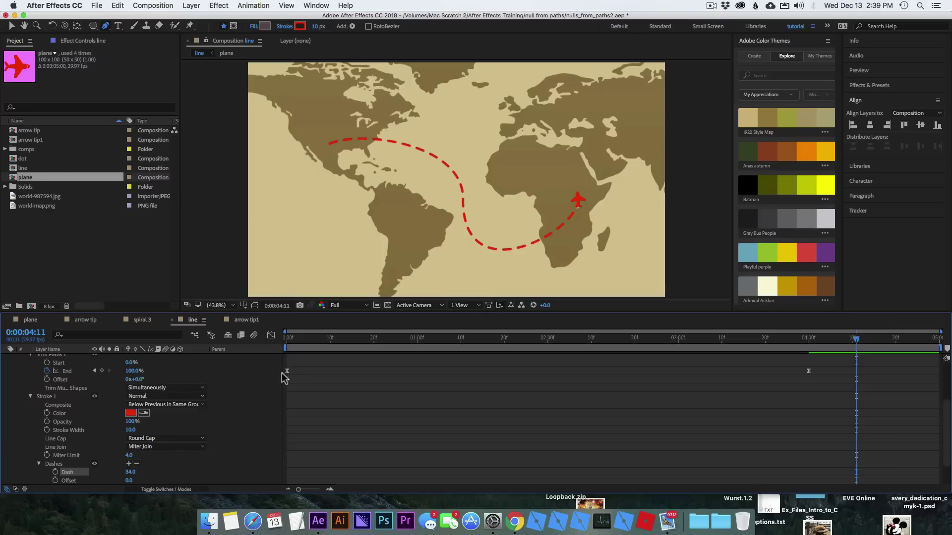
key("space")
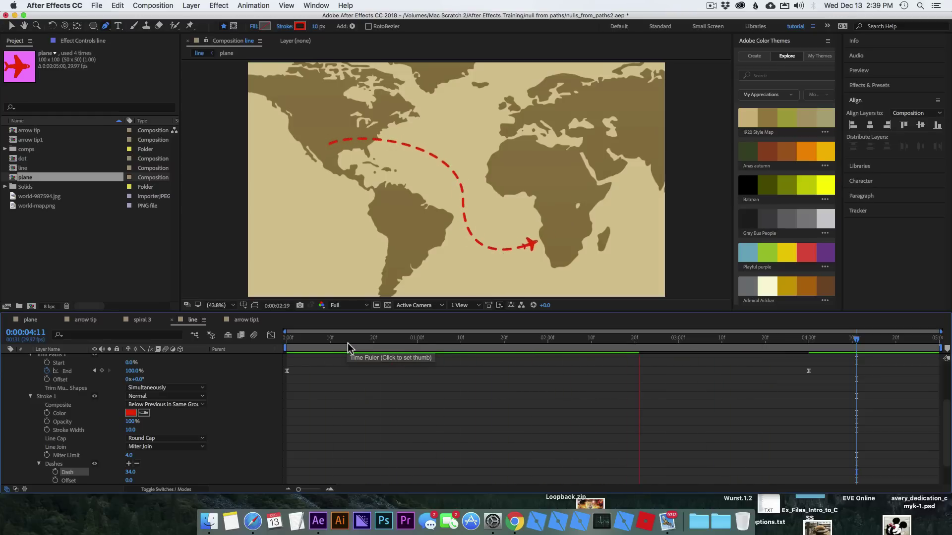
left_click(347, 343)
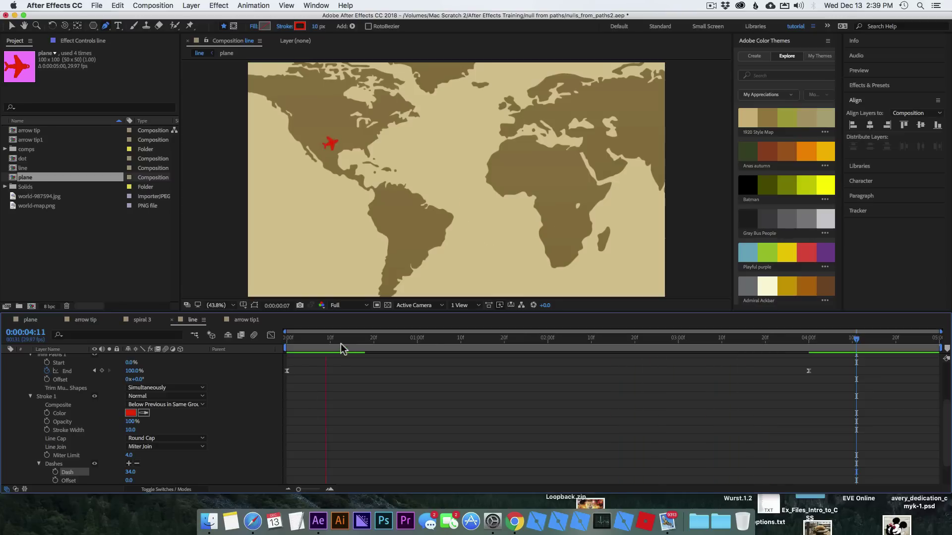